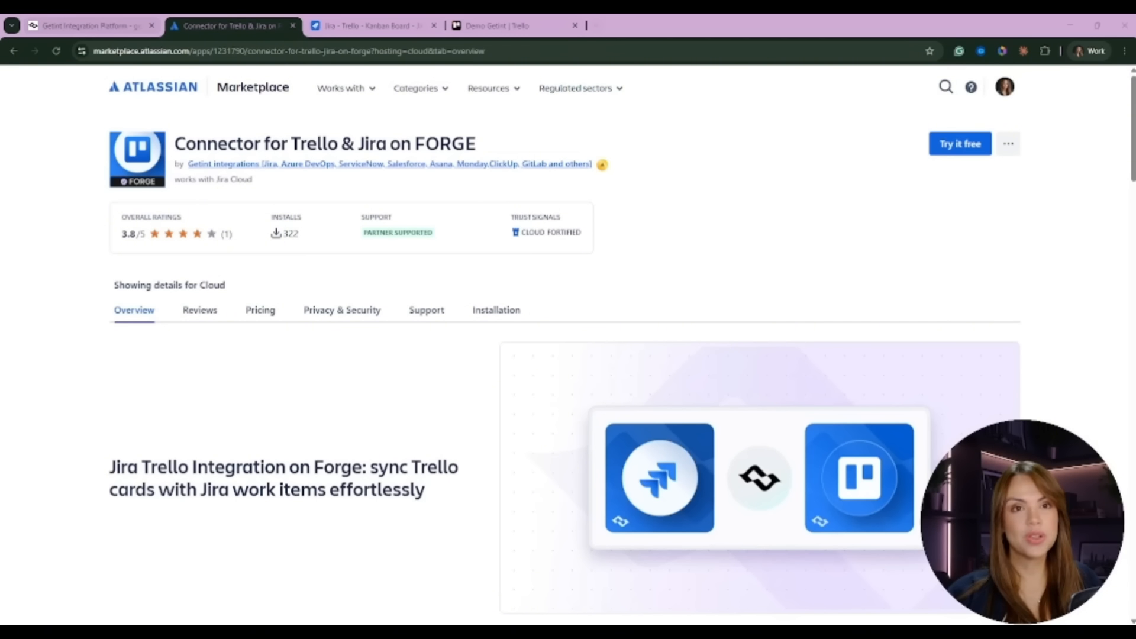
Step: Switch to the Getint platform and start building a new Continuous Sync integration
left_click(95, 26)
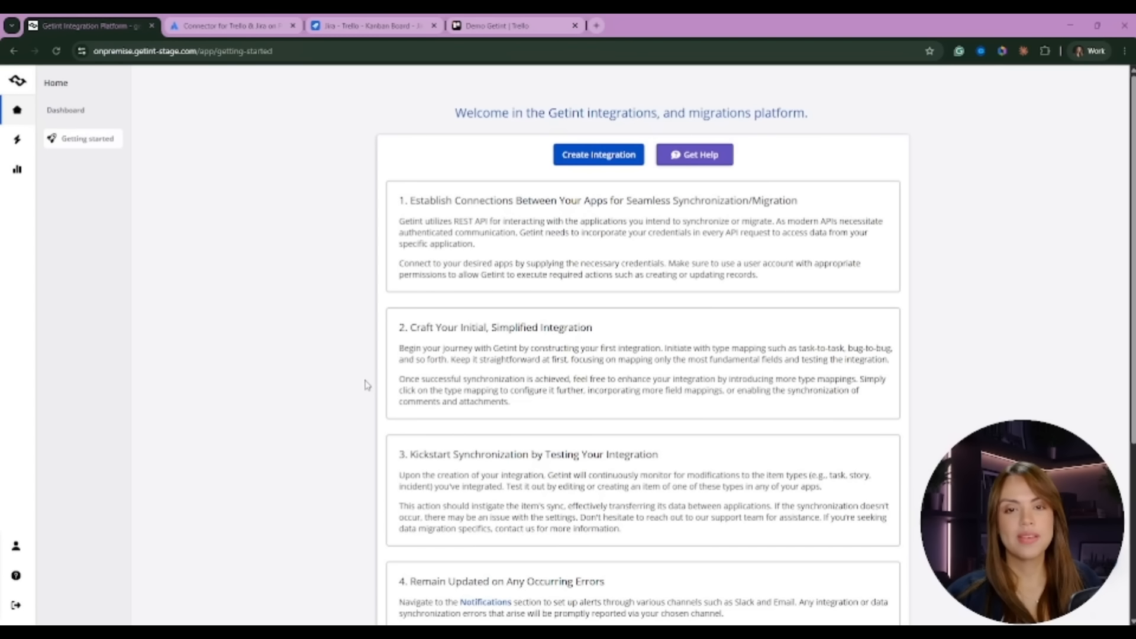
left_click(598, 156)
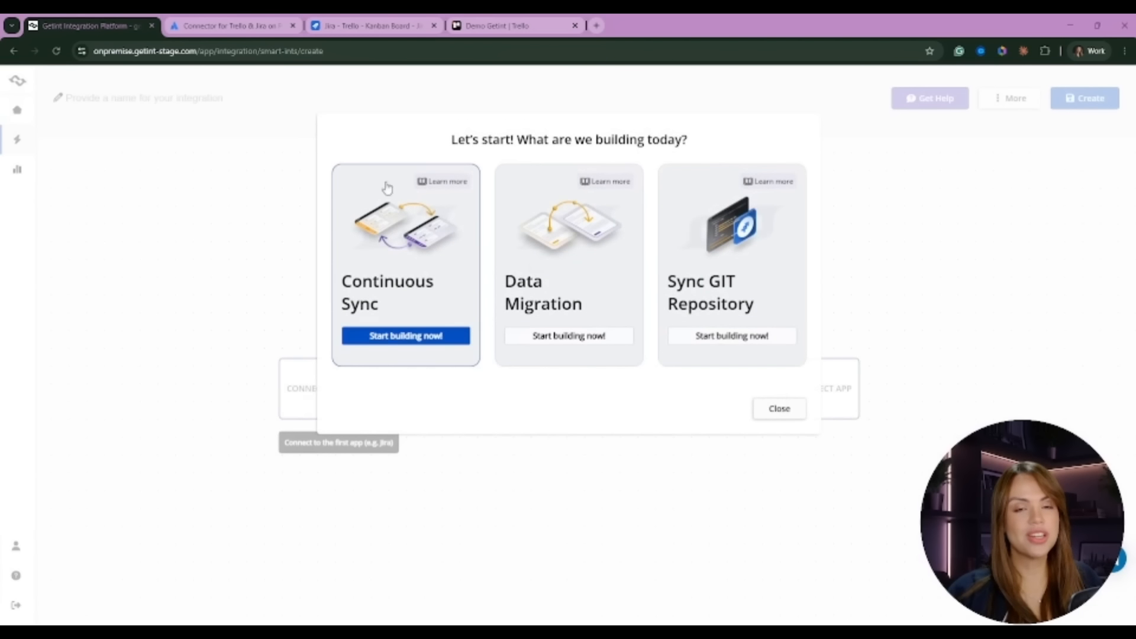
left_click(402, 255)
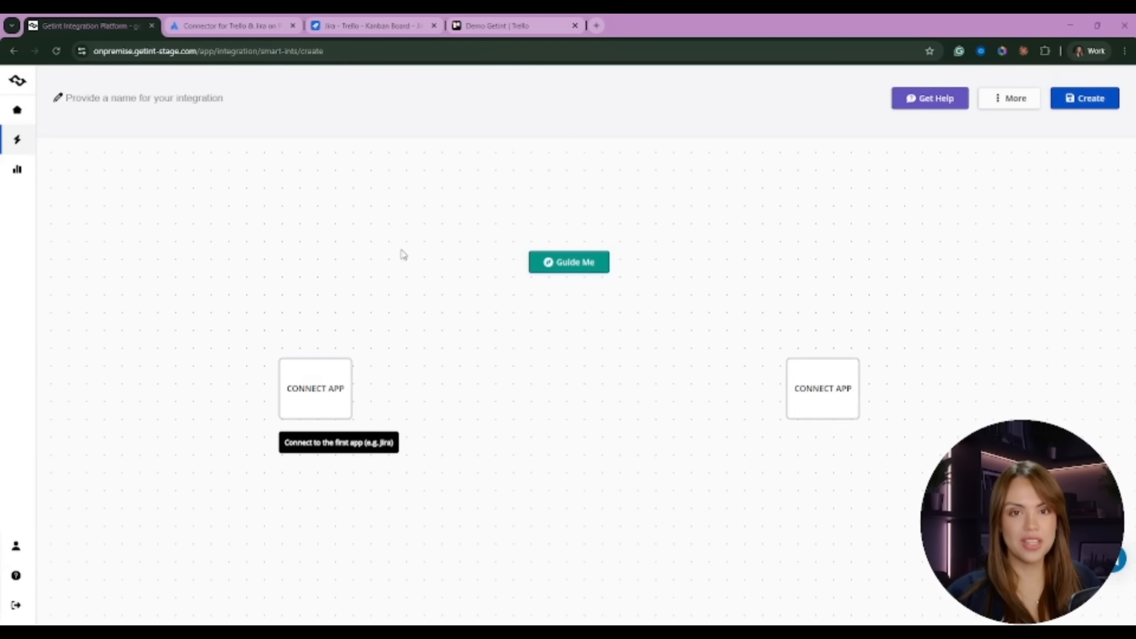
Step: Choose Jira as the first app of the integration and begin creating a new connection for it
left_click(306, 411)
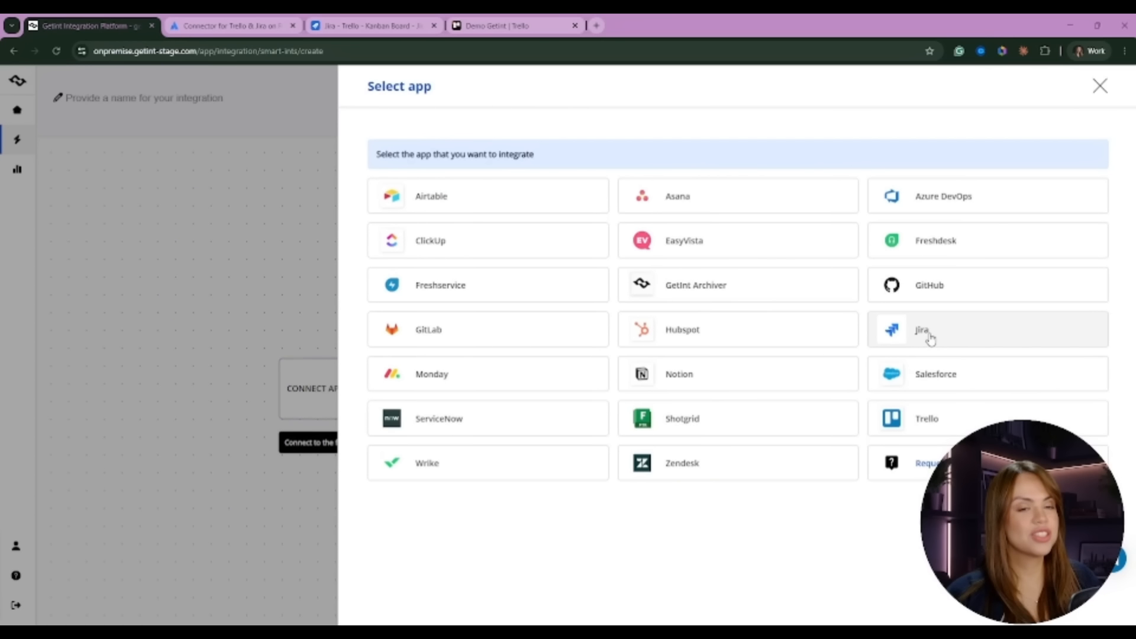
left_click(912, 332)
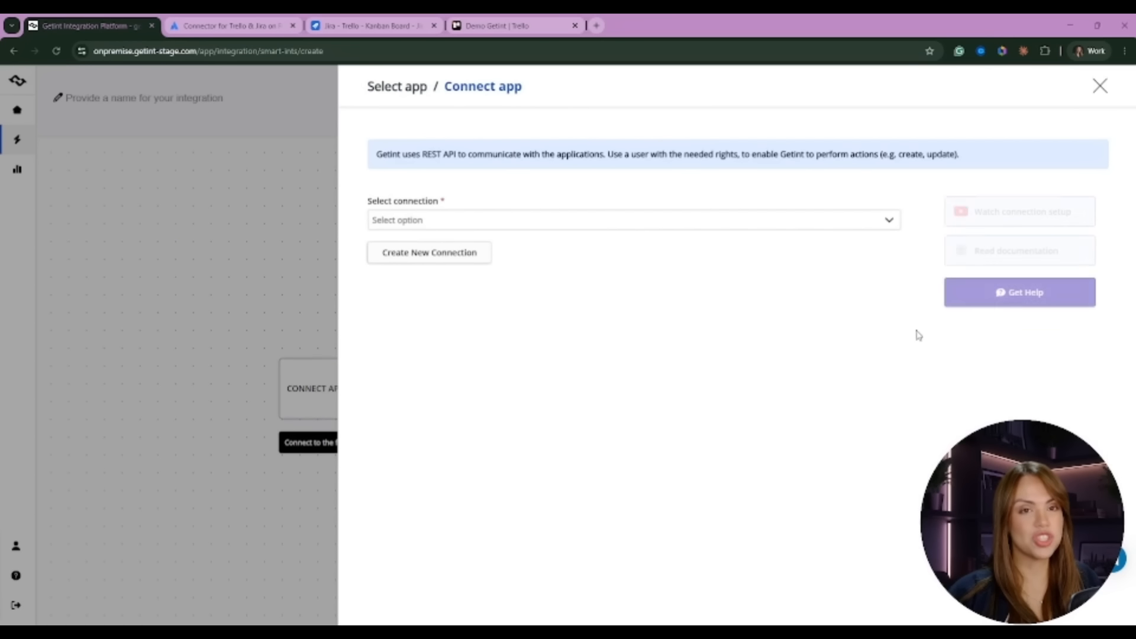
left_click(451, 256)
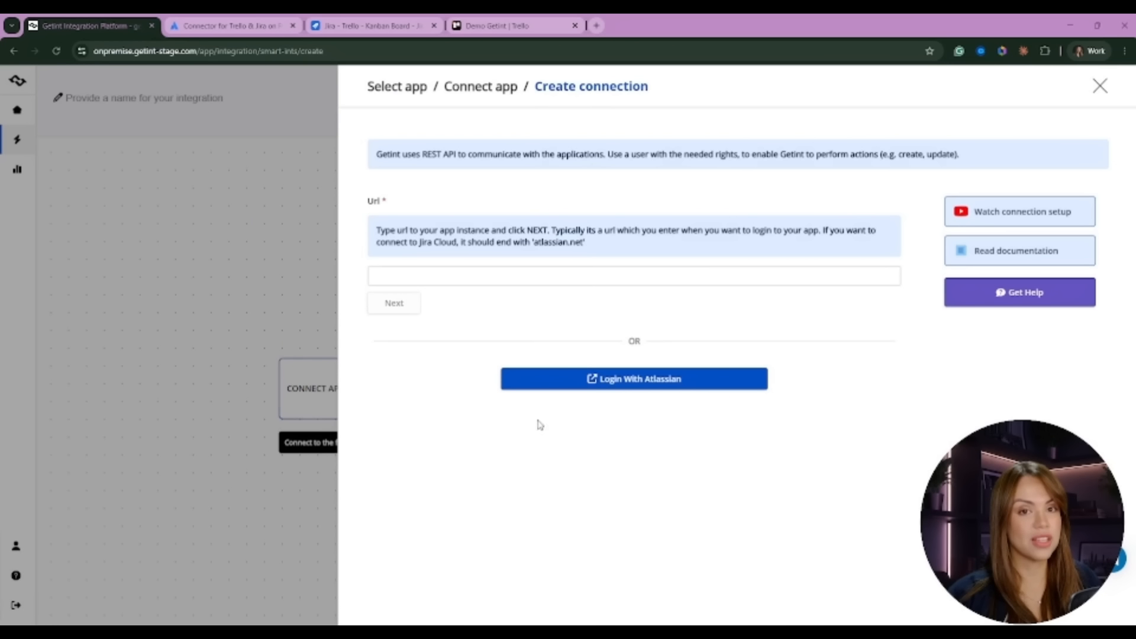
Step: Log in with Atlassian and grant Getint access to the getint-dev.atlassian.net site
left_click(640, 386)
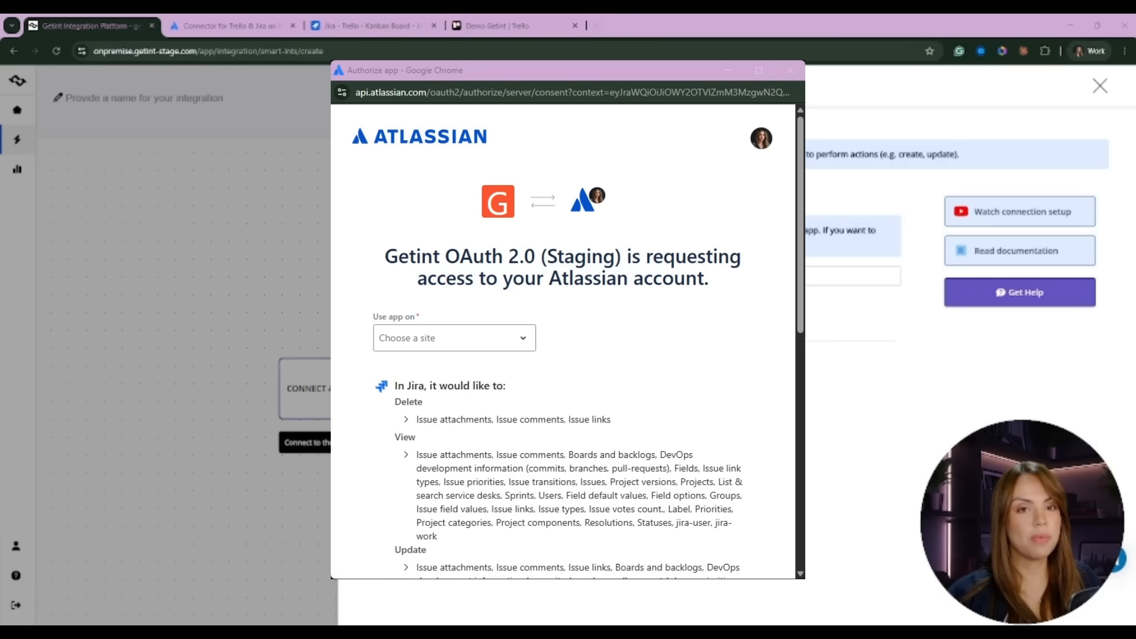
left_click(506, 340)
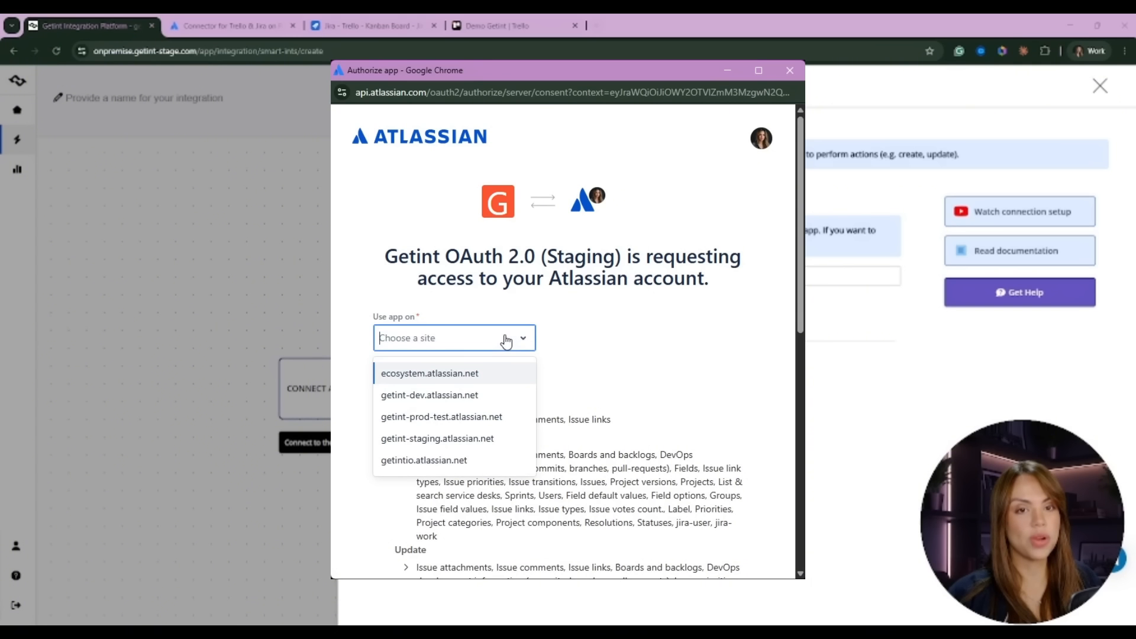
left_click(467, 396)
scroll(685, 332, "down", 10)
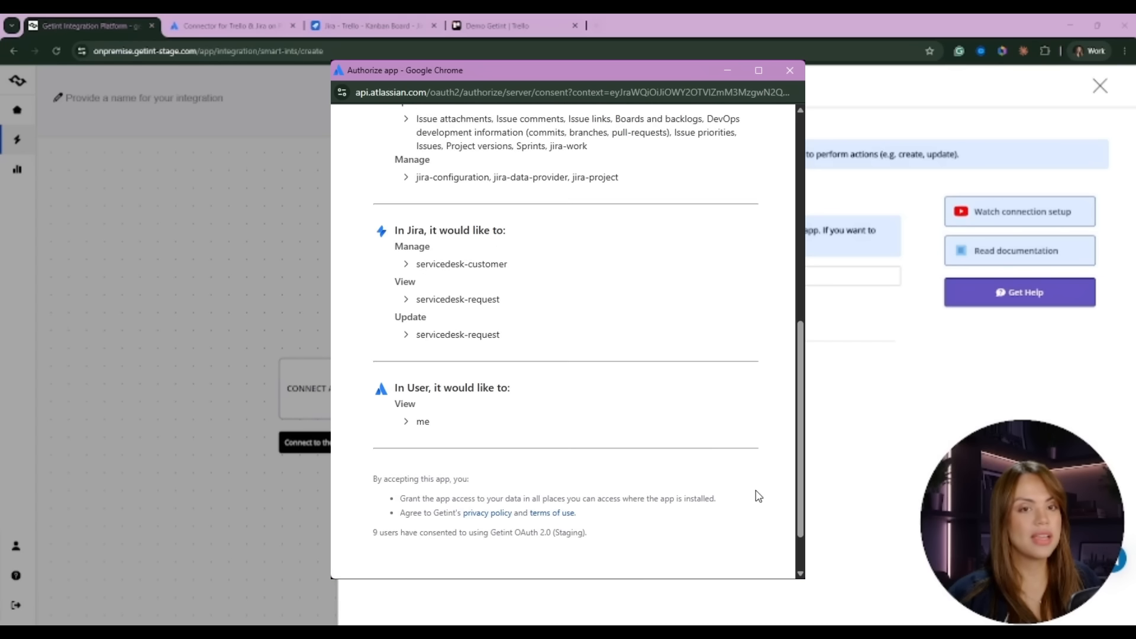
left_click(683, 569)
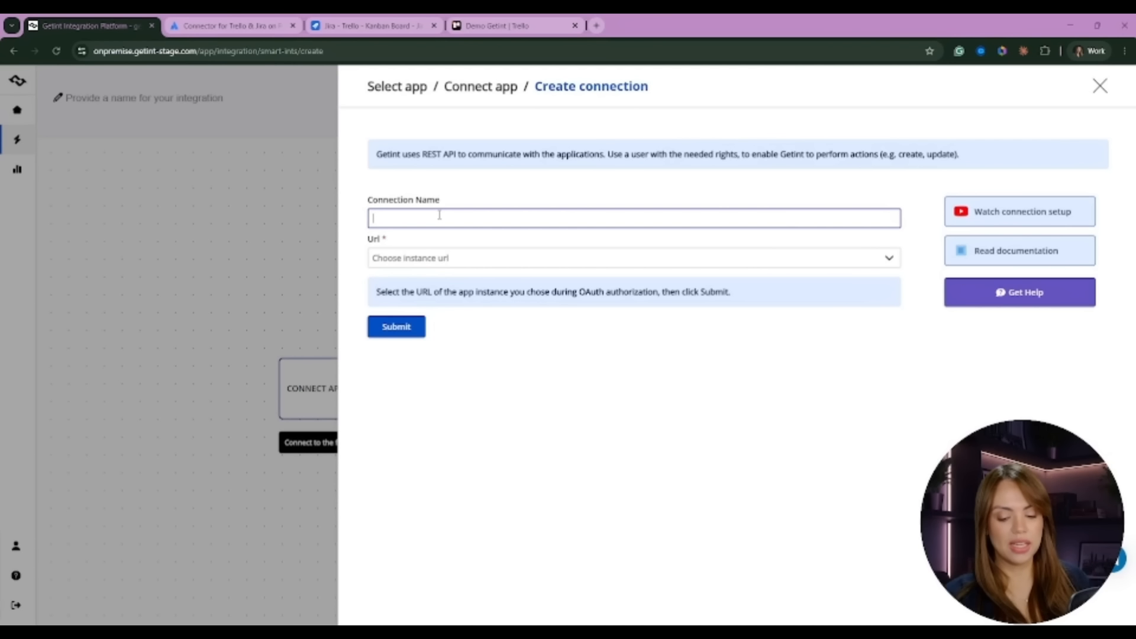
type("trello ")
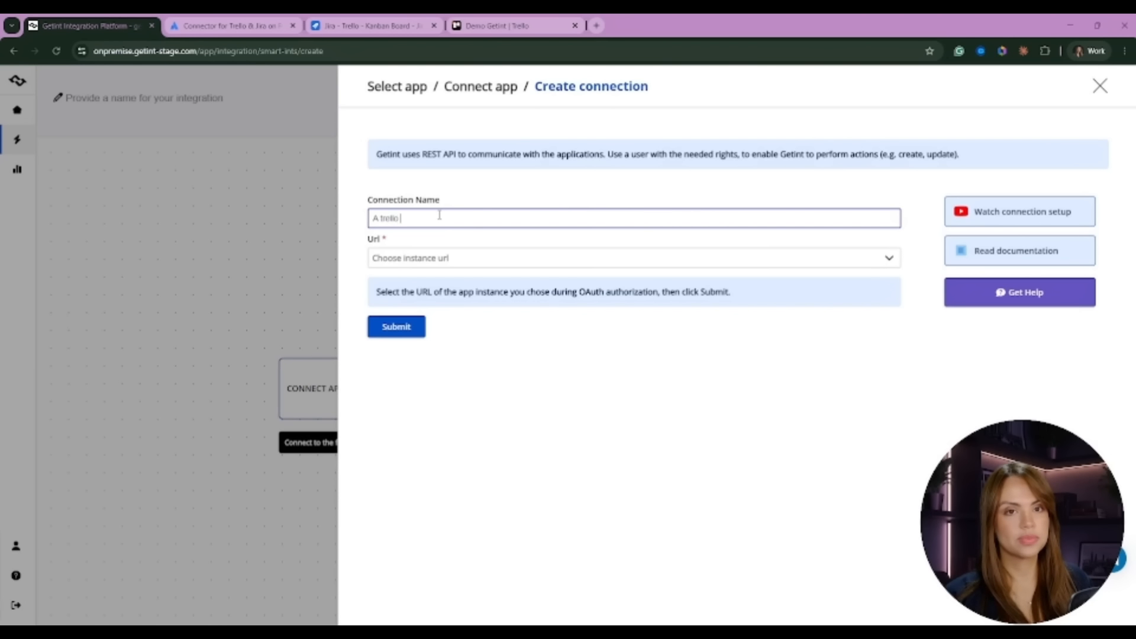
type("connection")
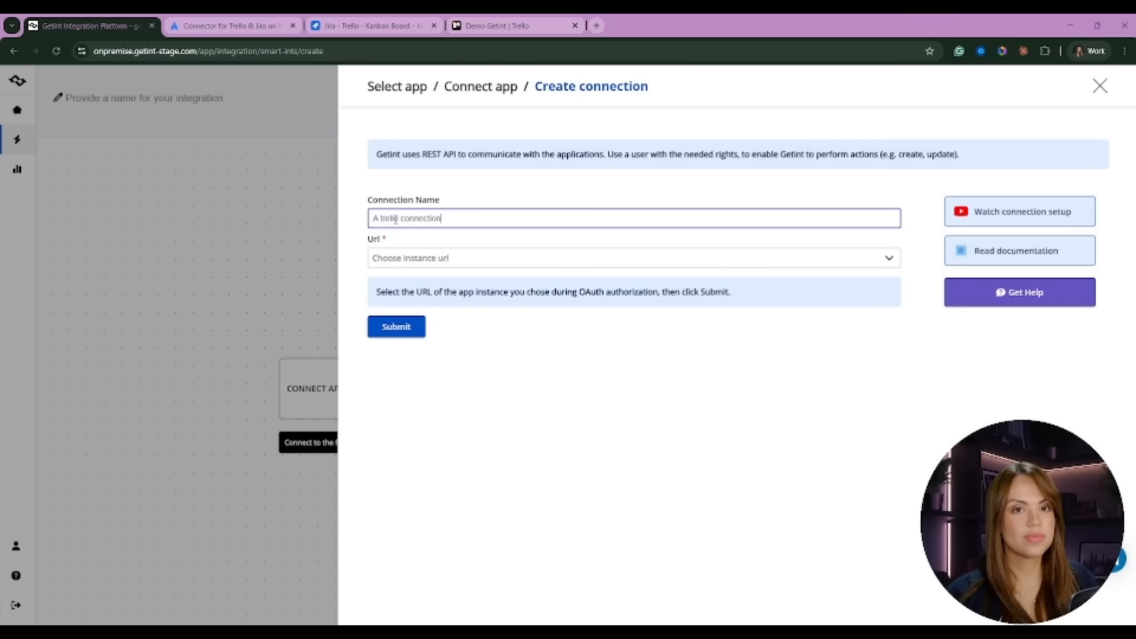
double_click(421, 218)
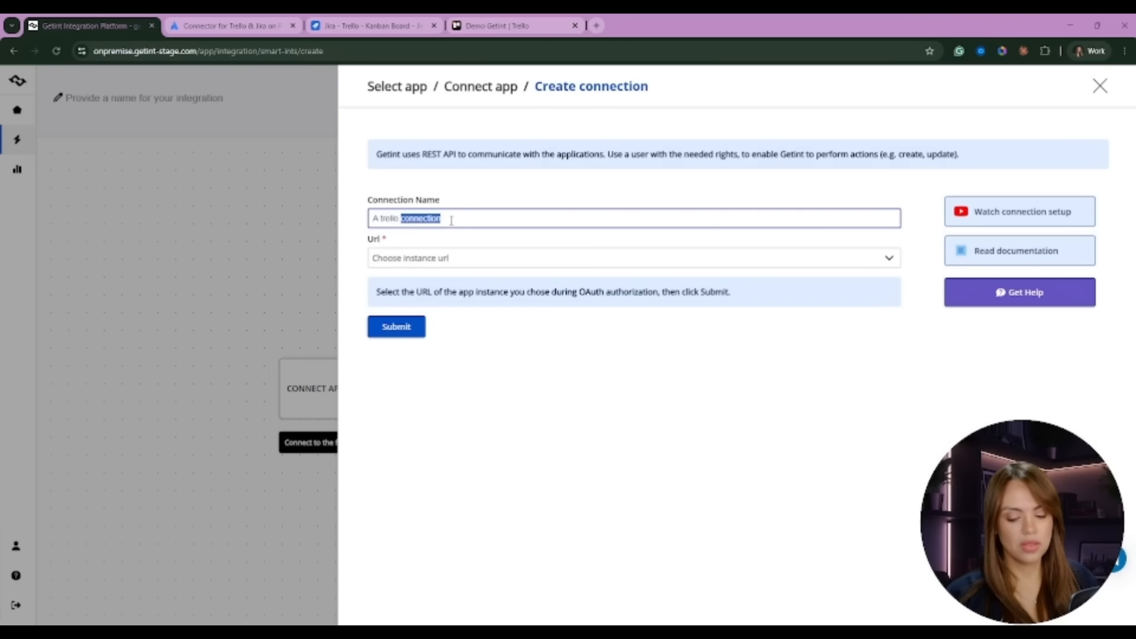
type("demo")
left_click(389, 264)
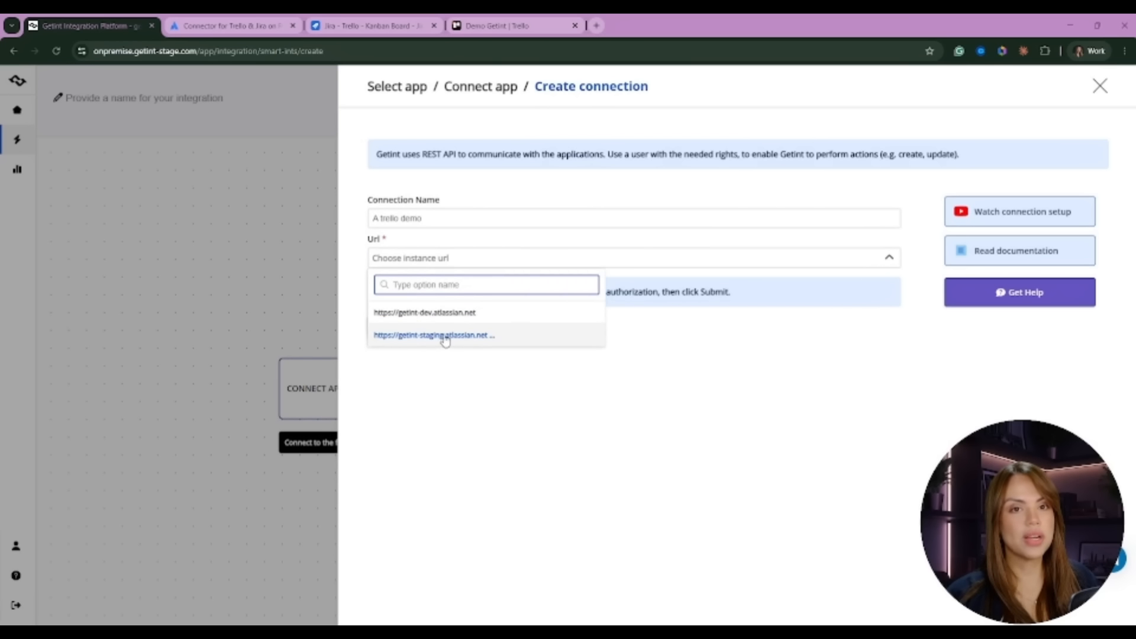
left_click(445, 332)
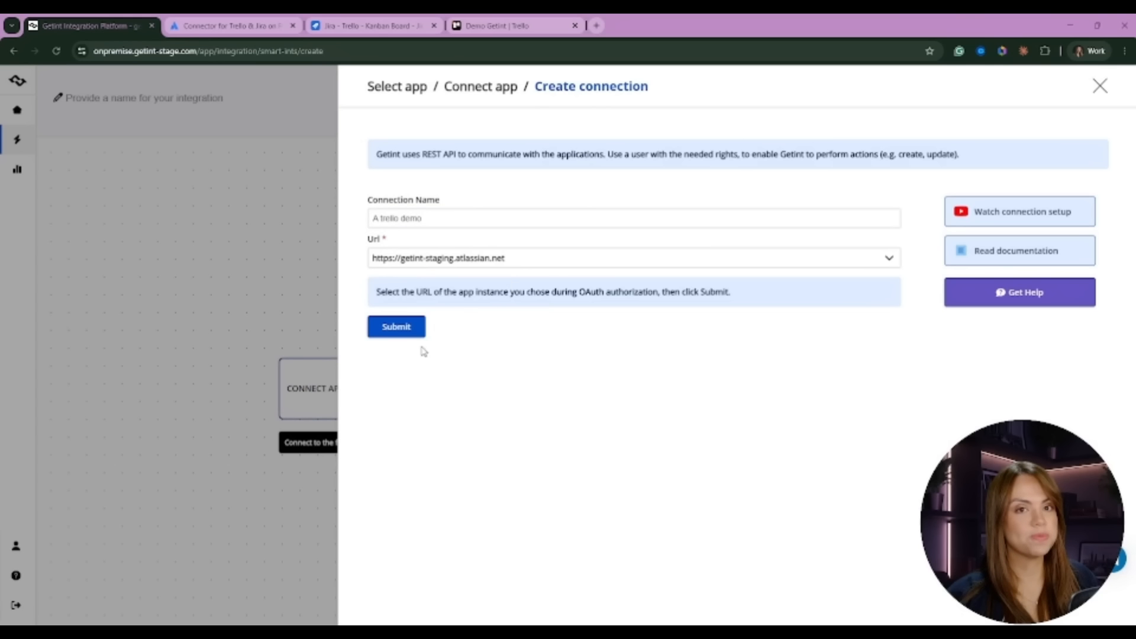
left_click(406, 331)
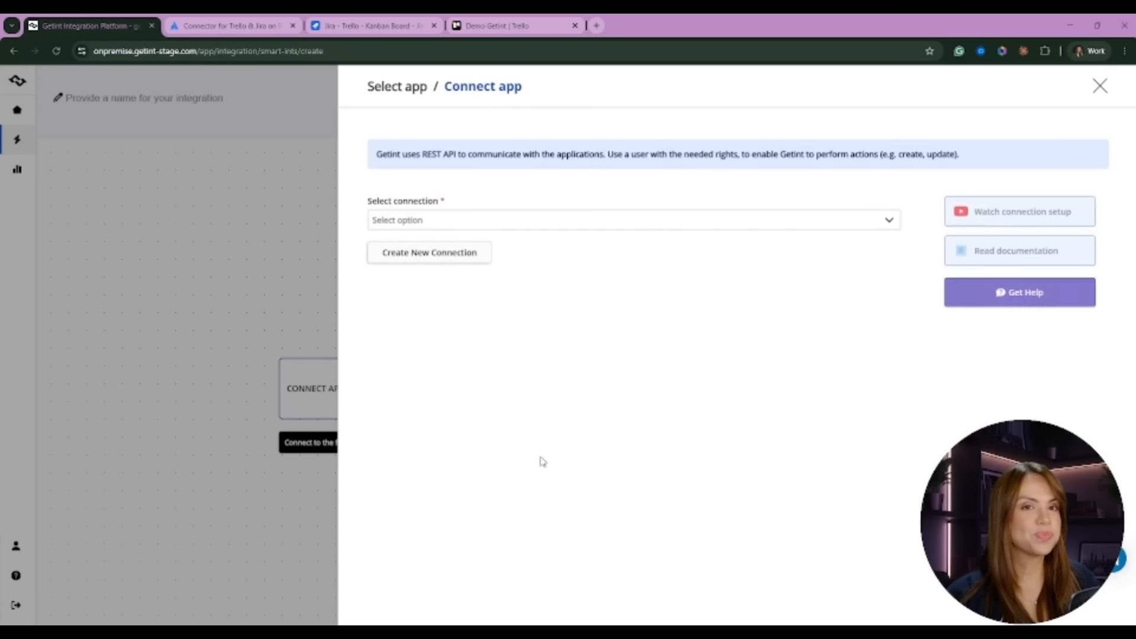
Step: Connect the Jira side using the "A trello demo" connection and the "Jira - Trello" project
left_click(398, 219)
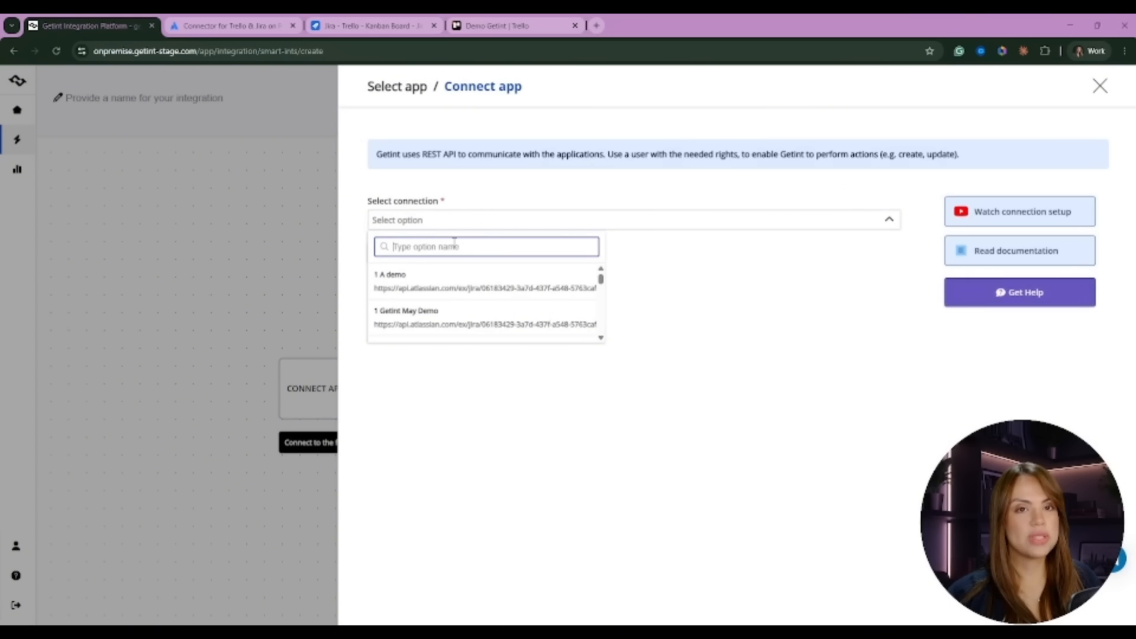
type("a")
scroll(443, 301, "down", 3)
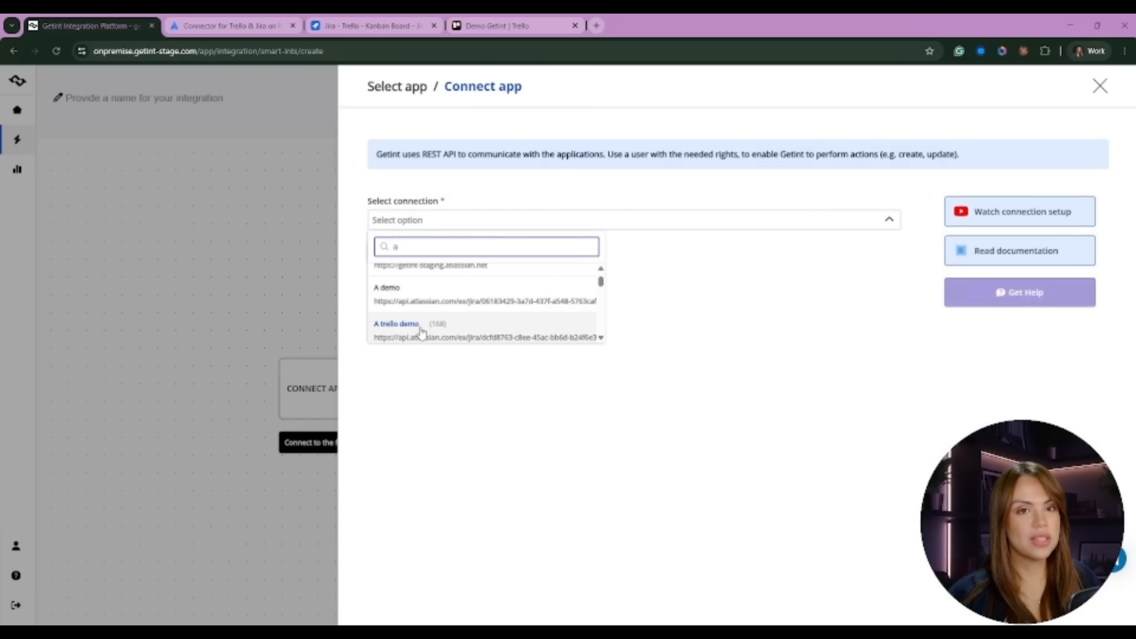
left_click(419, 325)
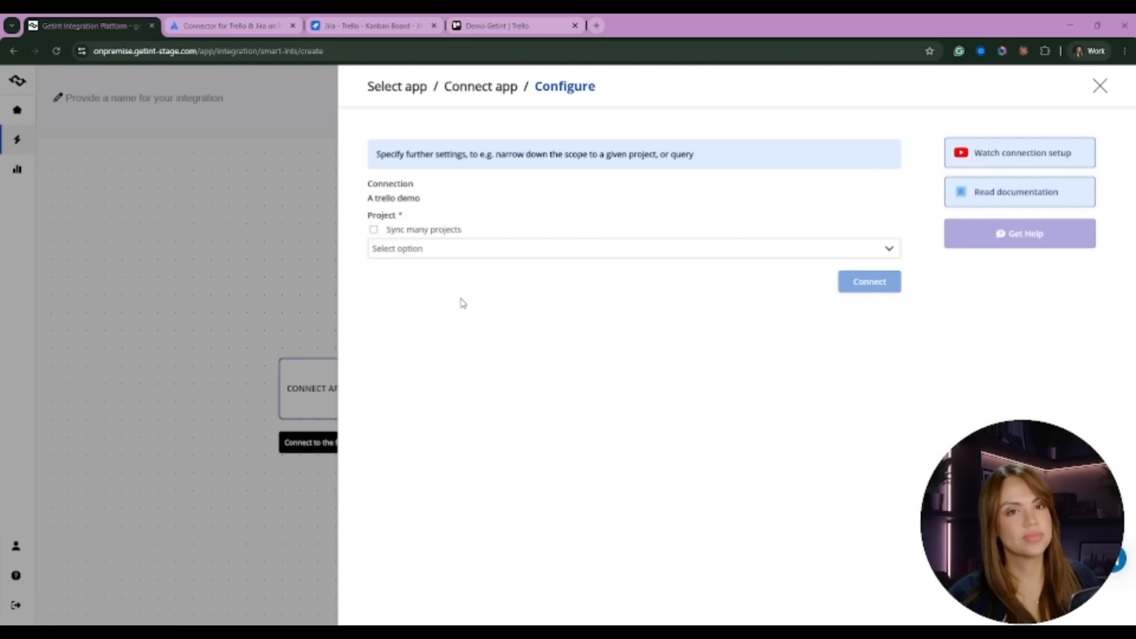
left_click(403, 248)
type("trello")
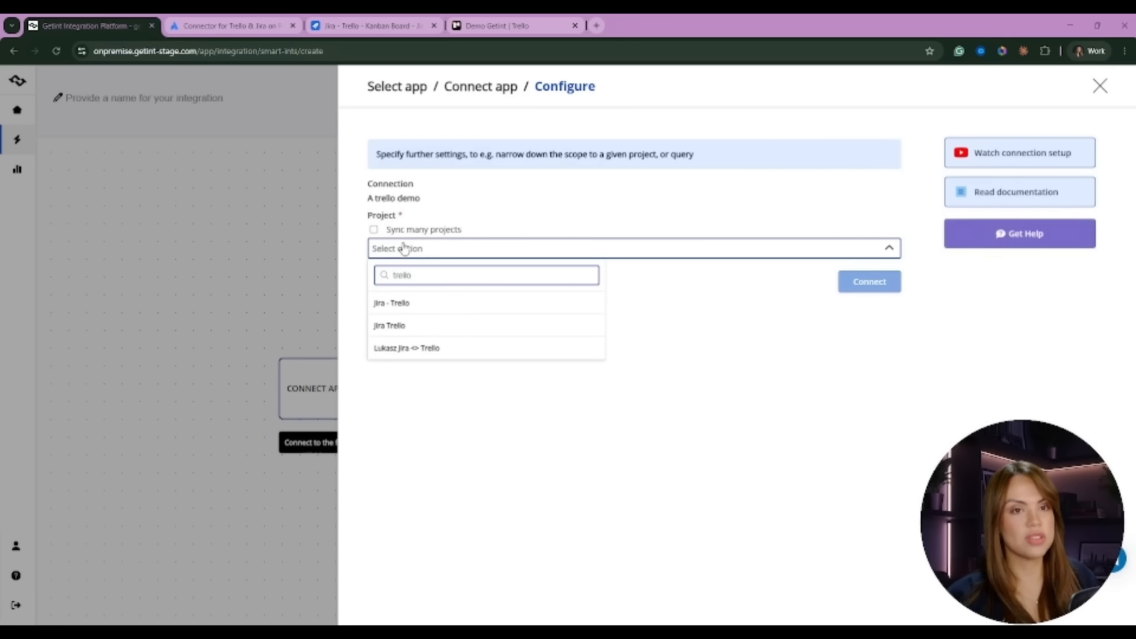
left_click(398, 303)
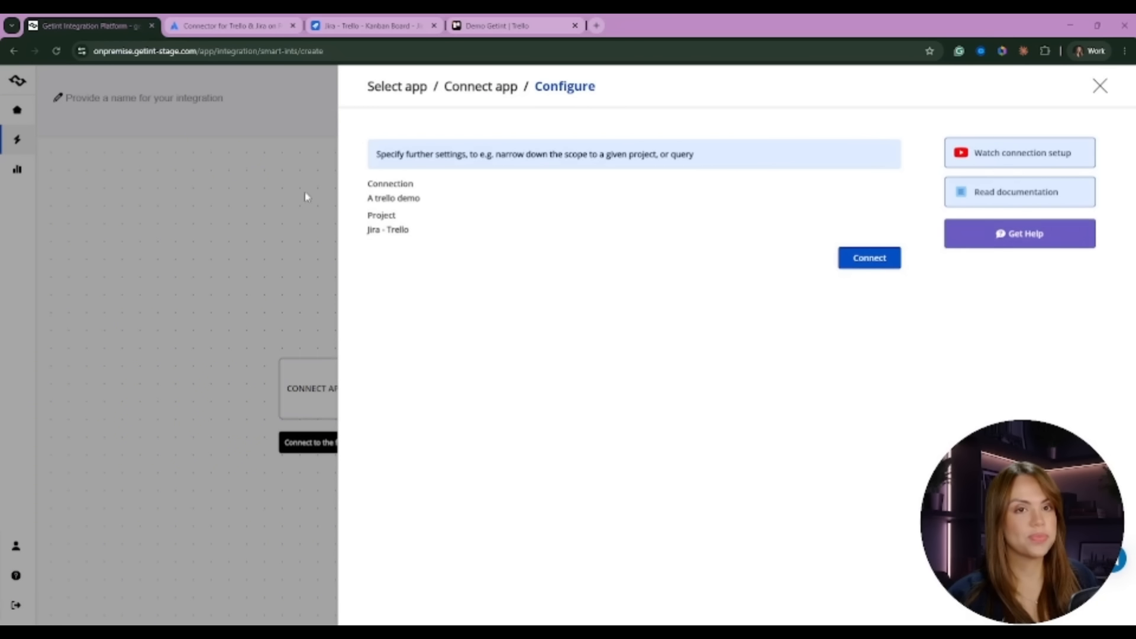
left_click(880, 261)
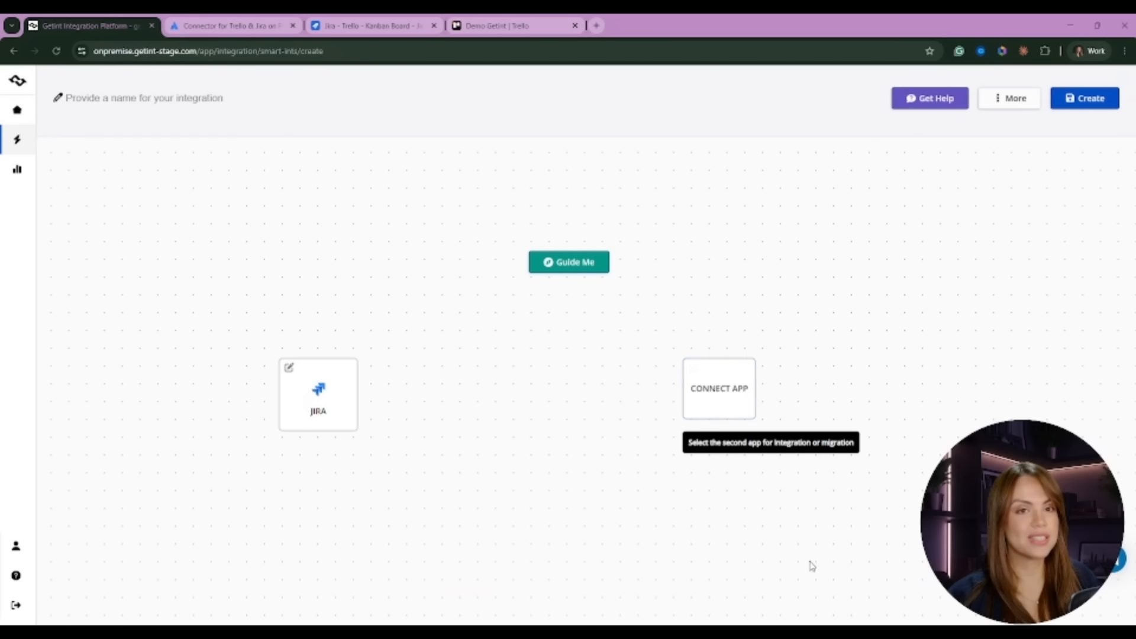
Step: Choose Trello as the second app and add a new connection, authorizing Getint to access the Trello account
left_click(723, 395)
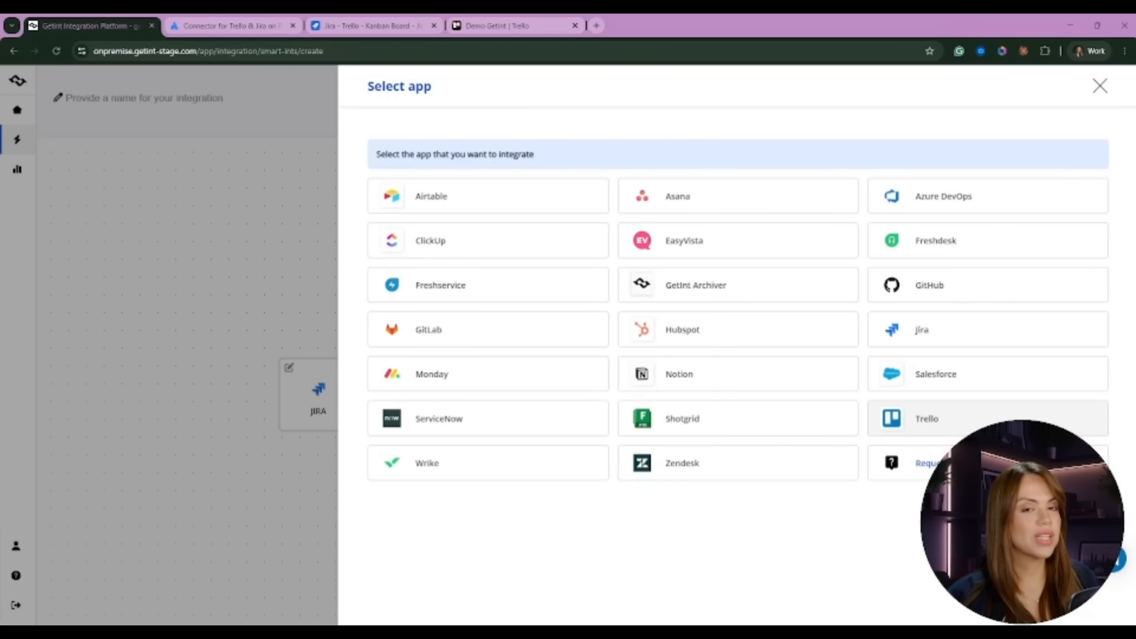
left_click(939, 419)
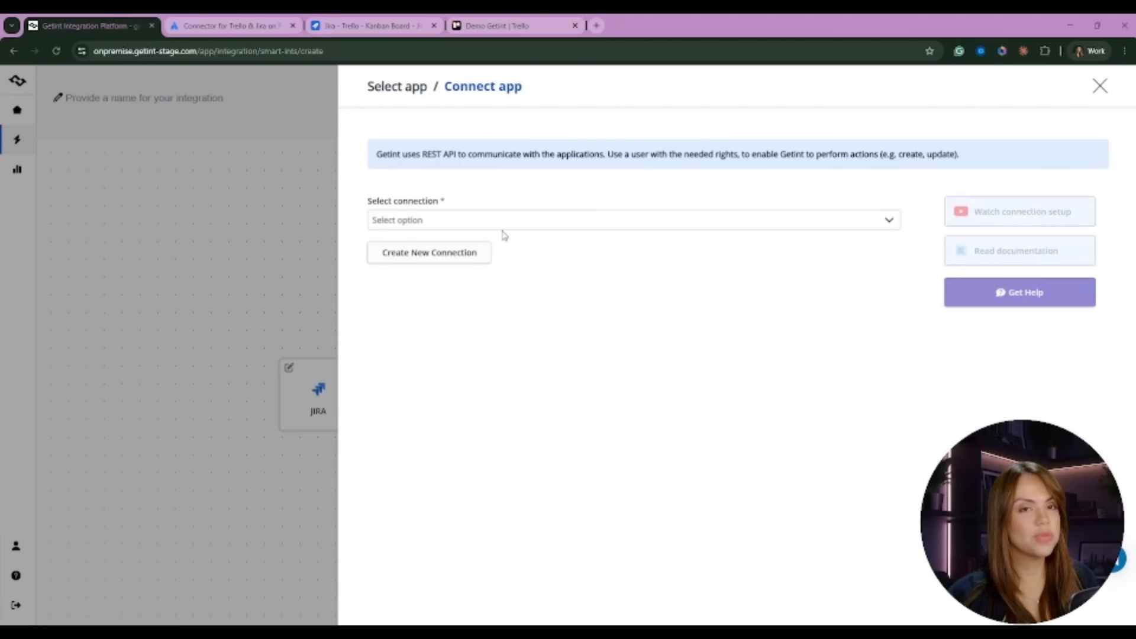
left_click(424, 253)
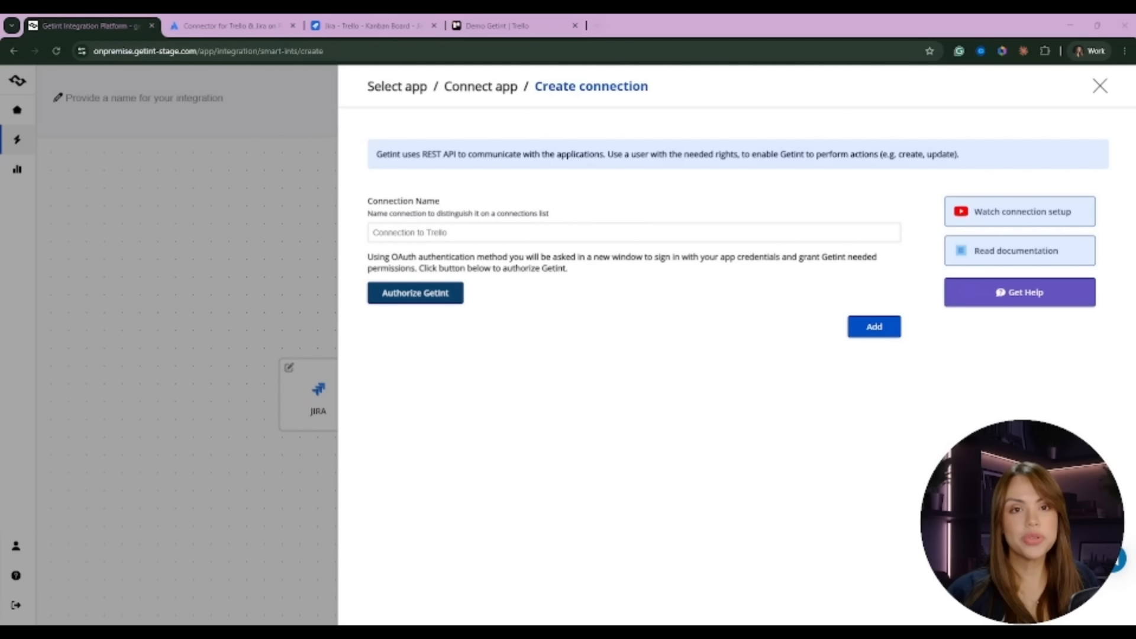
left_click(431, 298)
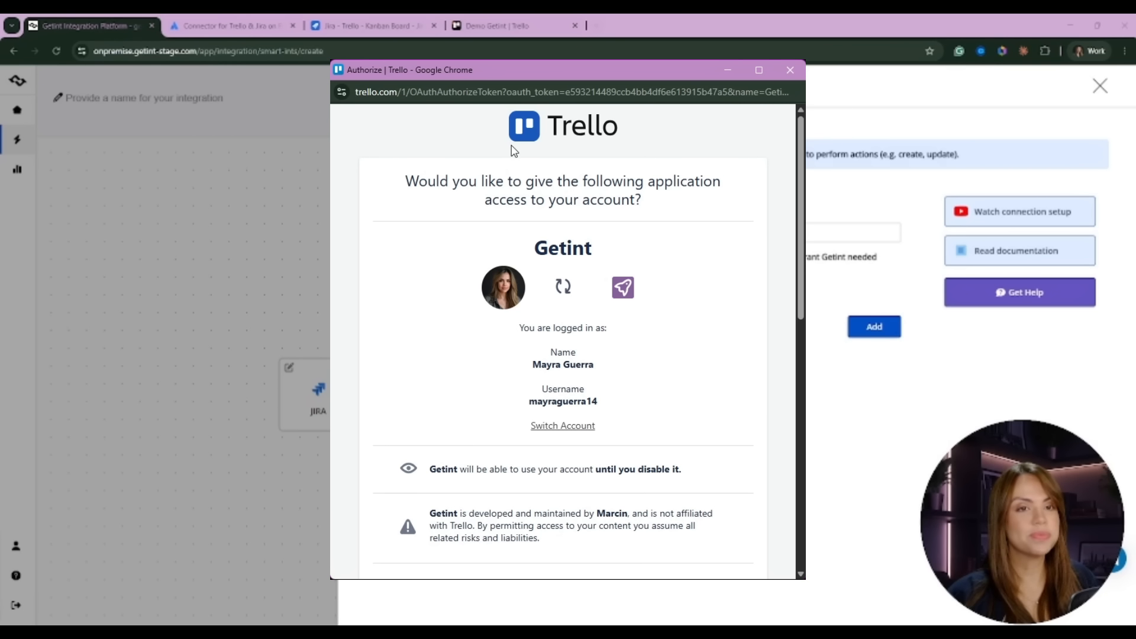
scroll(515, 154, "down", 5)
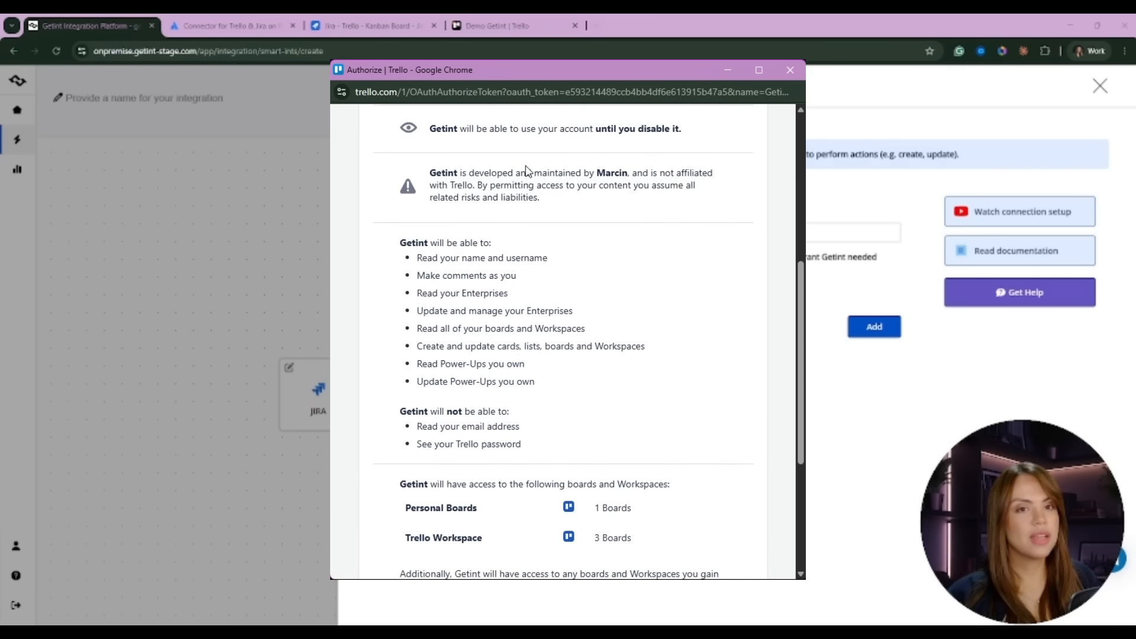
scroll(526, 171, "down", 3)
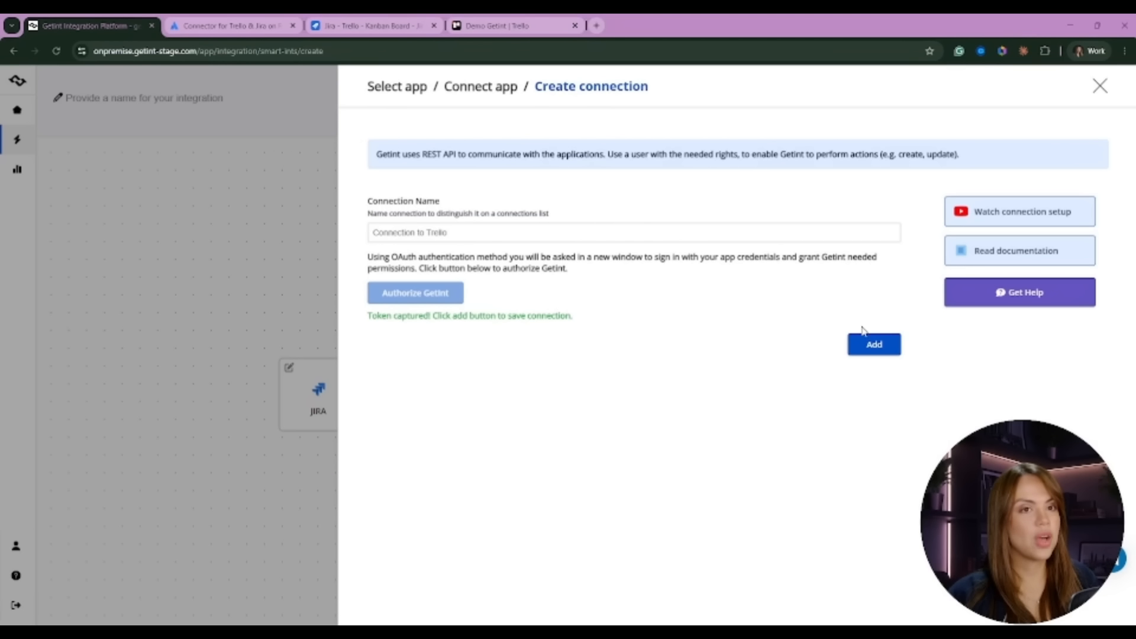
left_click(877, 345)
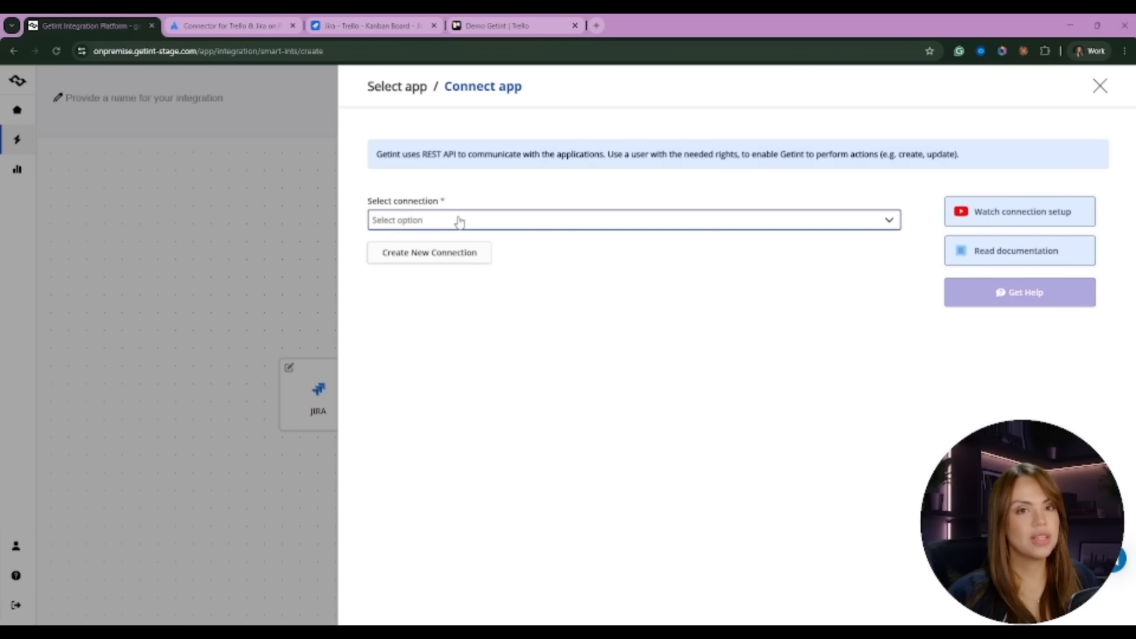
Step: Connect the Trello side using "Connection to Trello" and the "Demo Getint" board
left_click(459, 221)
left_click(424, 323)
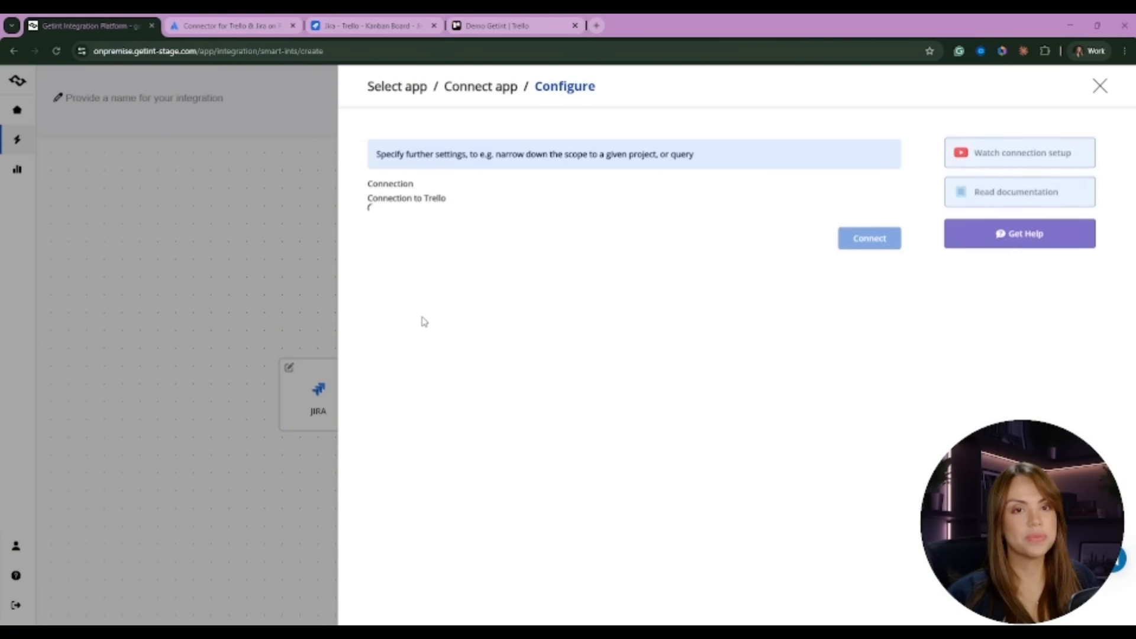
left_click(408, 236)
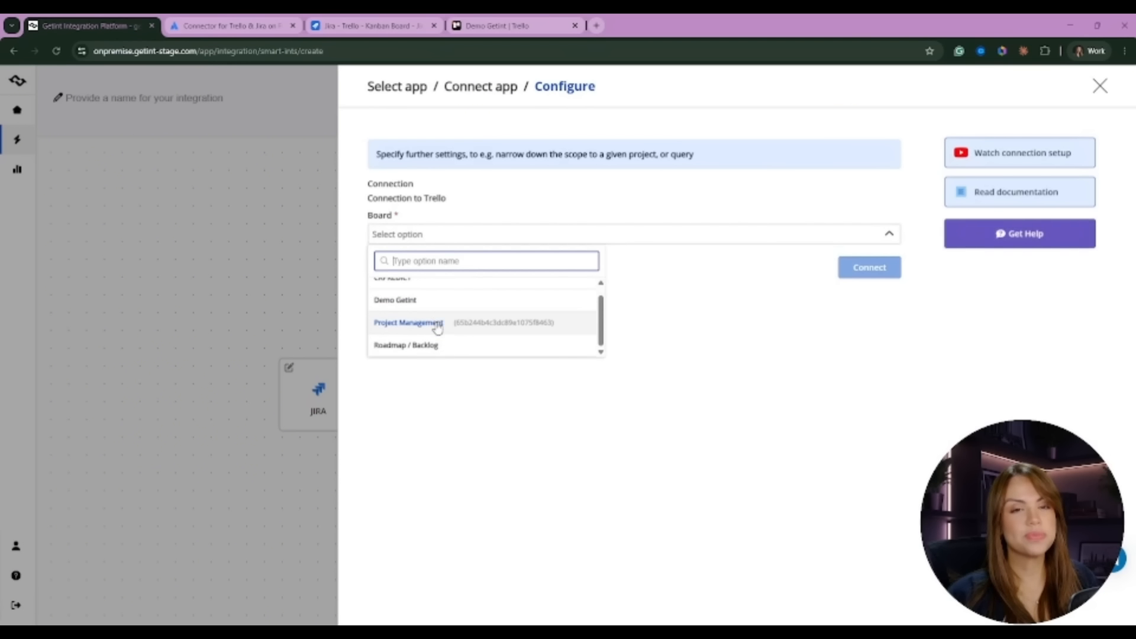
left_click(427, 302)
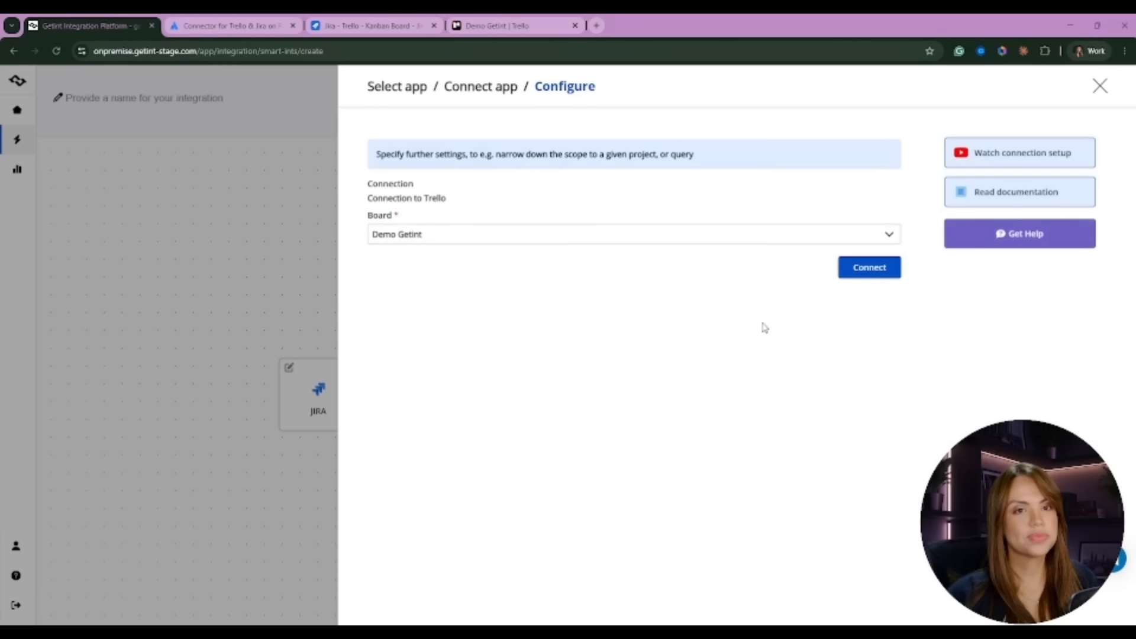
left_click(881, 270)
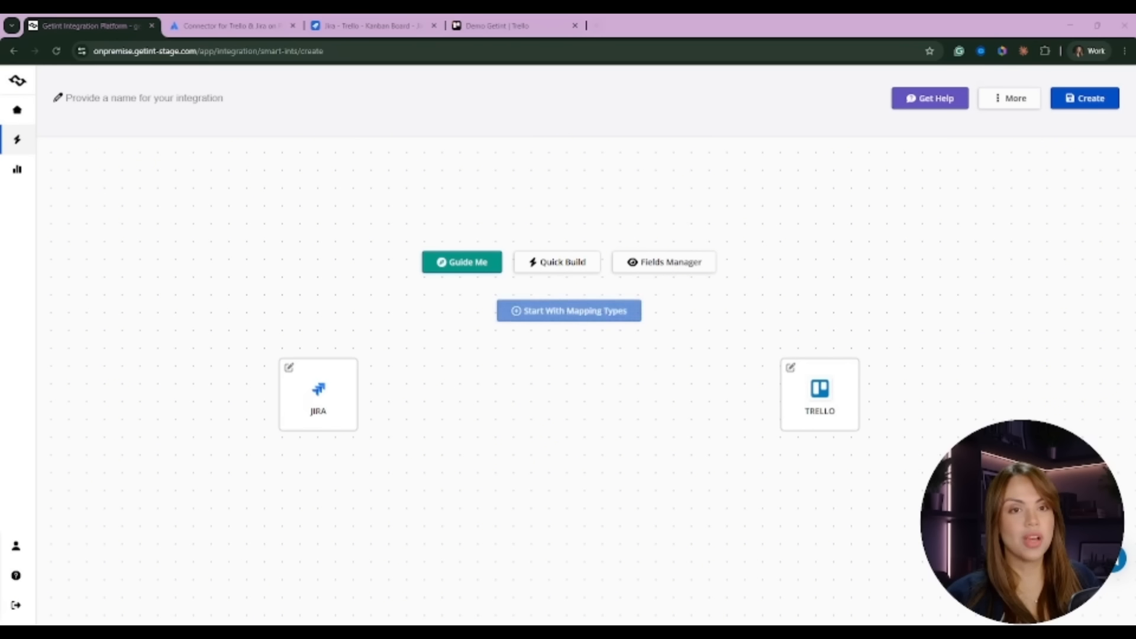
Step: Examine the Jira and Trello types available for manual mapping, and close the type mapping dialog without adding one
left_click(532, 311)
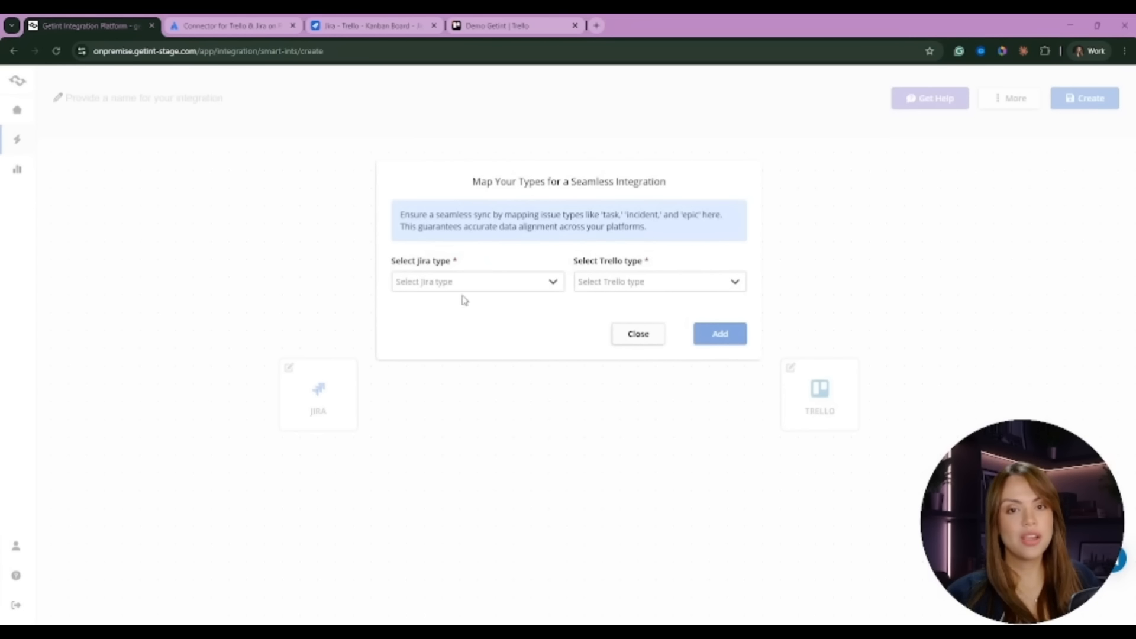
left_click(667, 287)
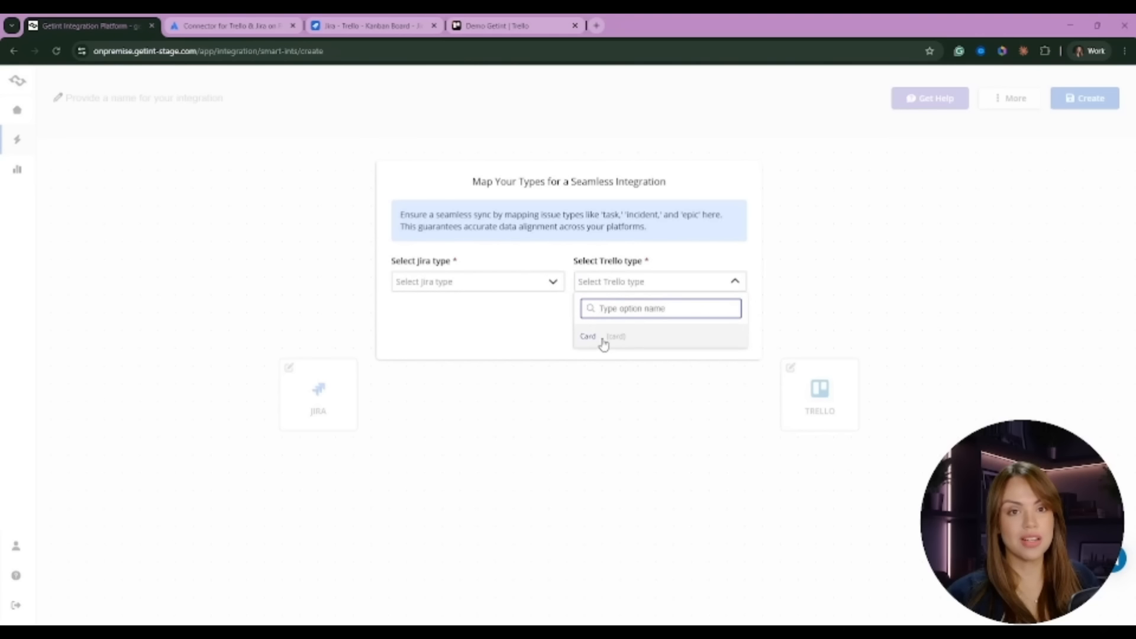
left_click(482, 283)
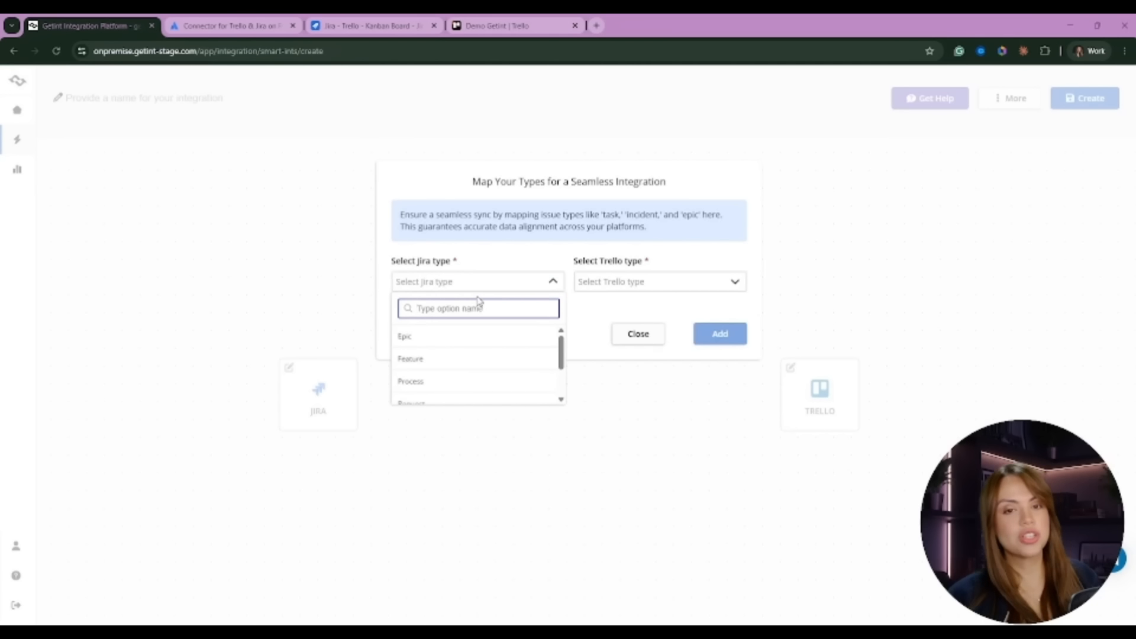
scroll(486, 343, "down", 3)
scroll(462, 348, "up", 3)
scroll(420, 364, "down", 3)
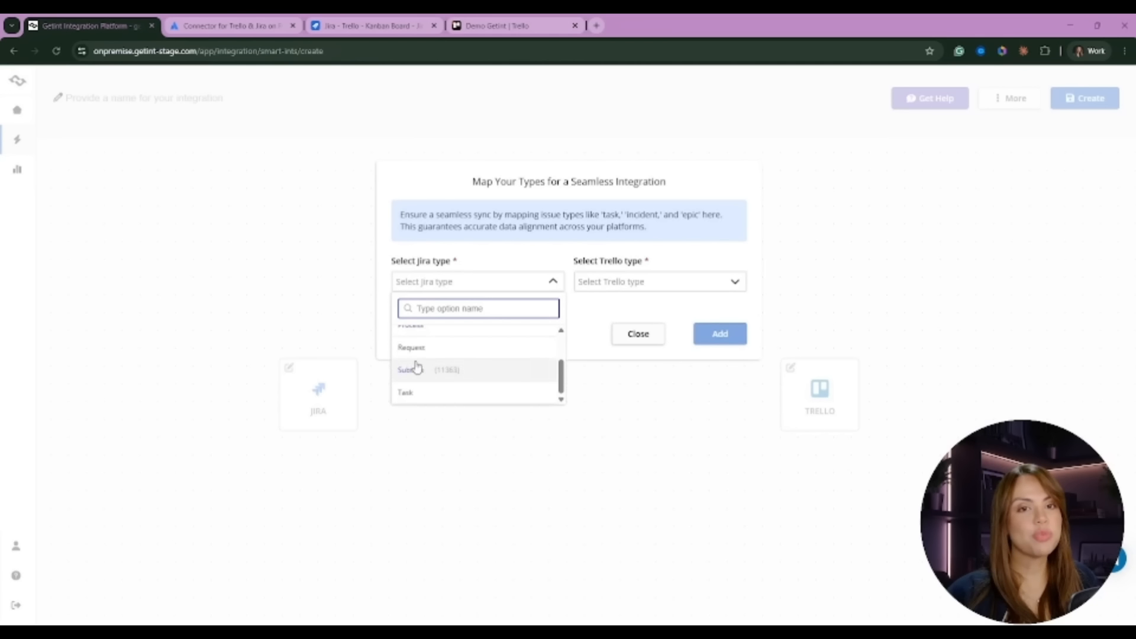
left_click(569, 213)
left_click(638, 334)
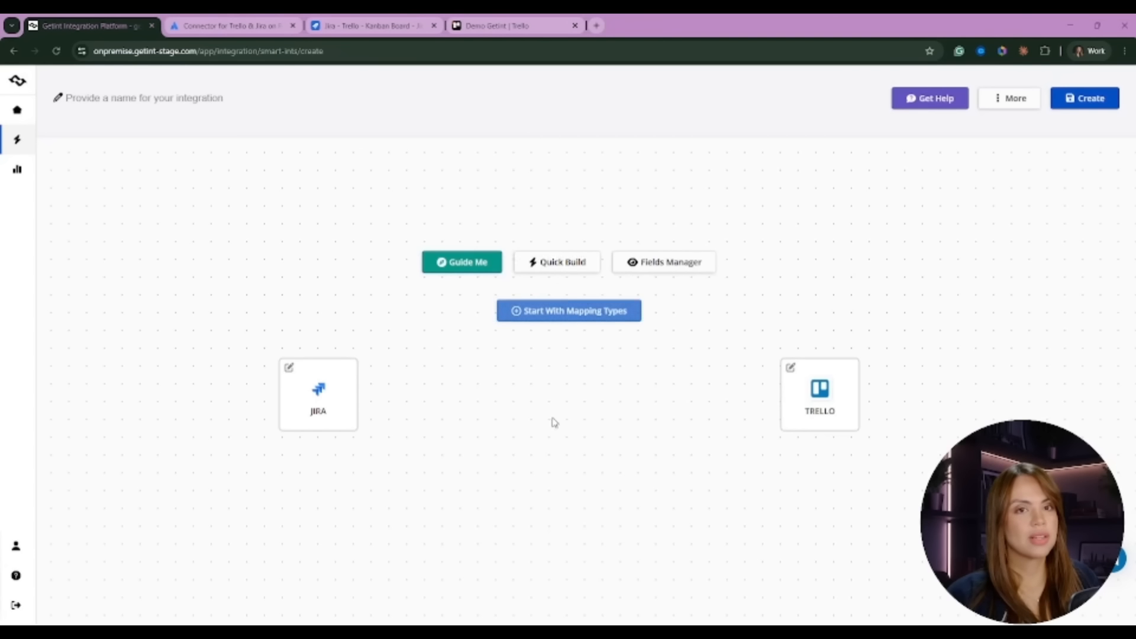
Step: Build the integration automatically with Quick Build, apply the generated mappings and open the Task - Card type mapping for editing
left_click(553, 267)
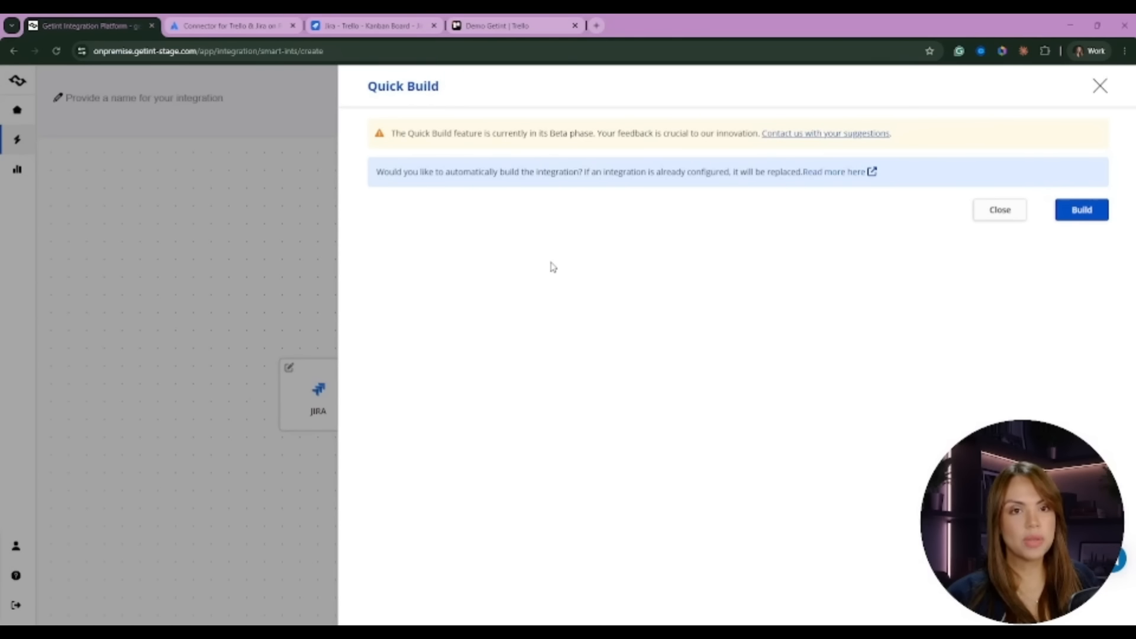
left_click(1097, 212)
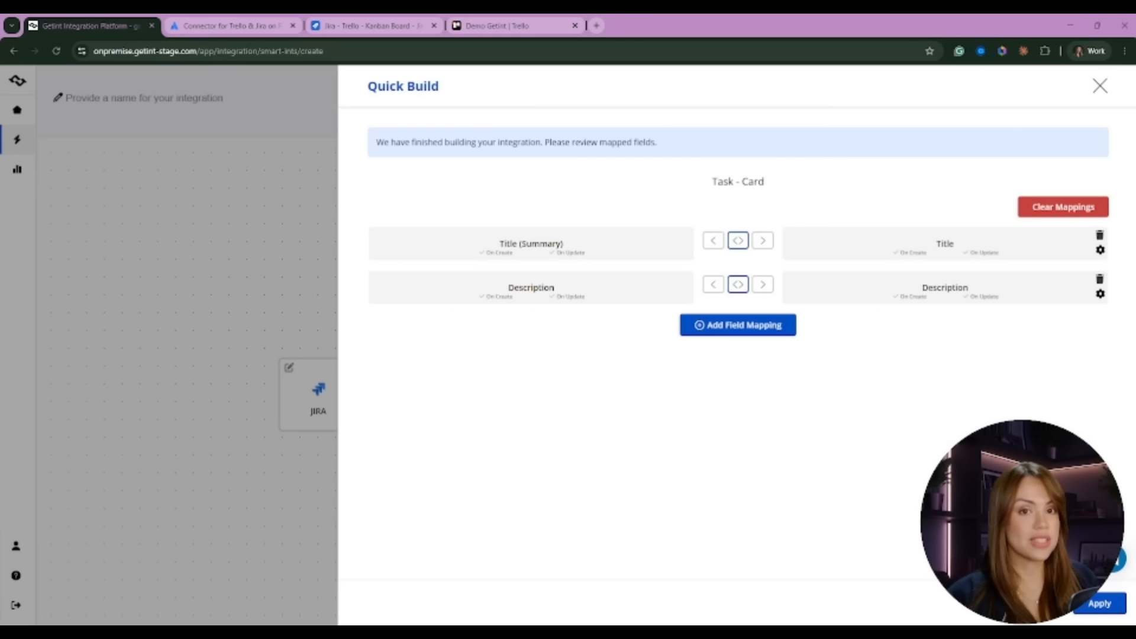
left_click(1108, 608)
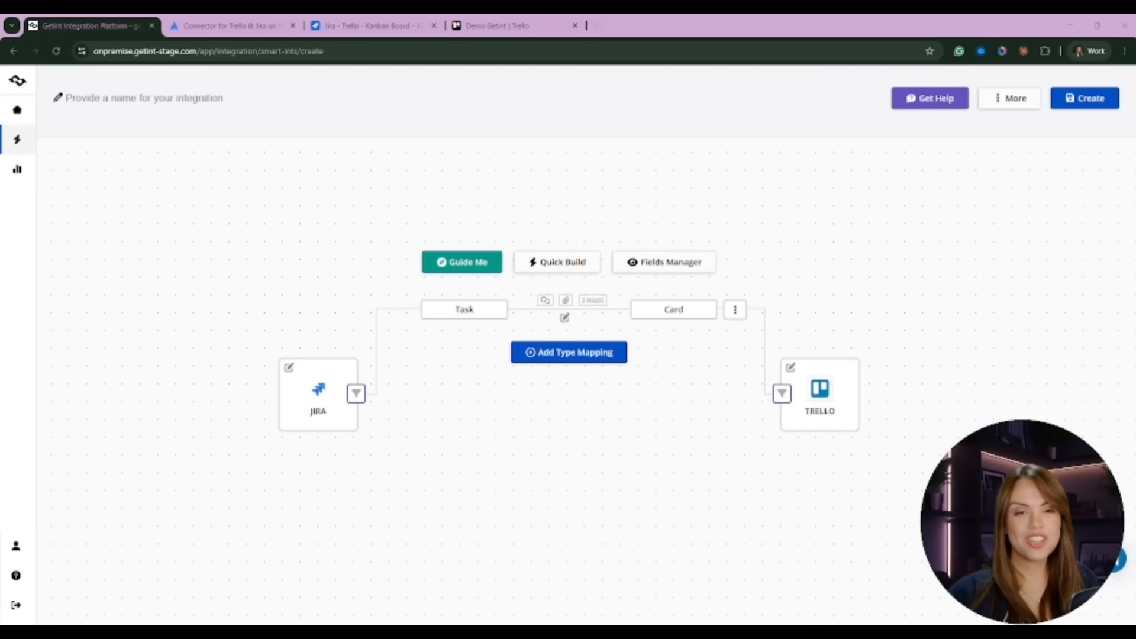
left_click(474, 309)
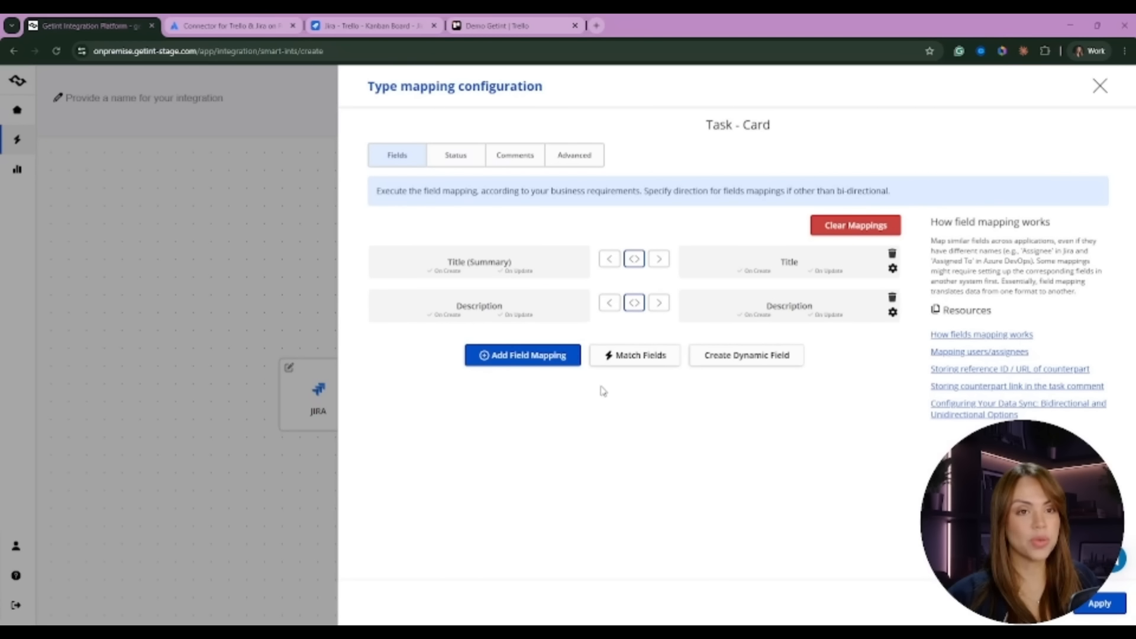
Step: Add a field mapping between Jira's Due date and Trello's Clickup Due Date, and delete that mapping again
left_click(502, 357)
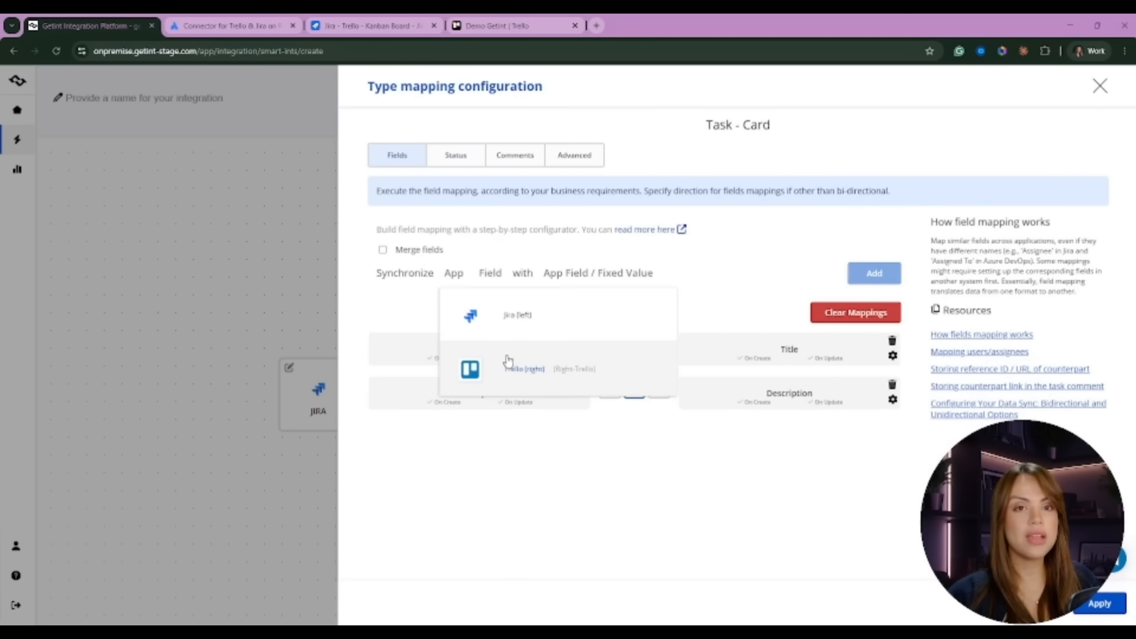
left_click(517, 324)
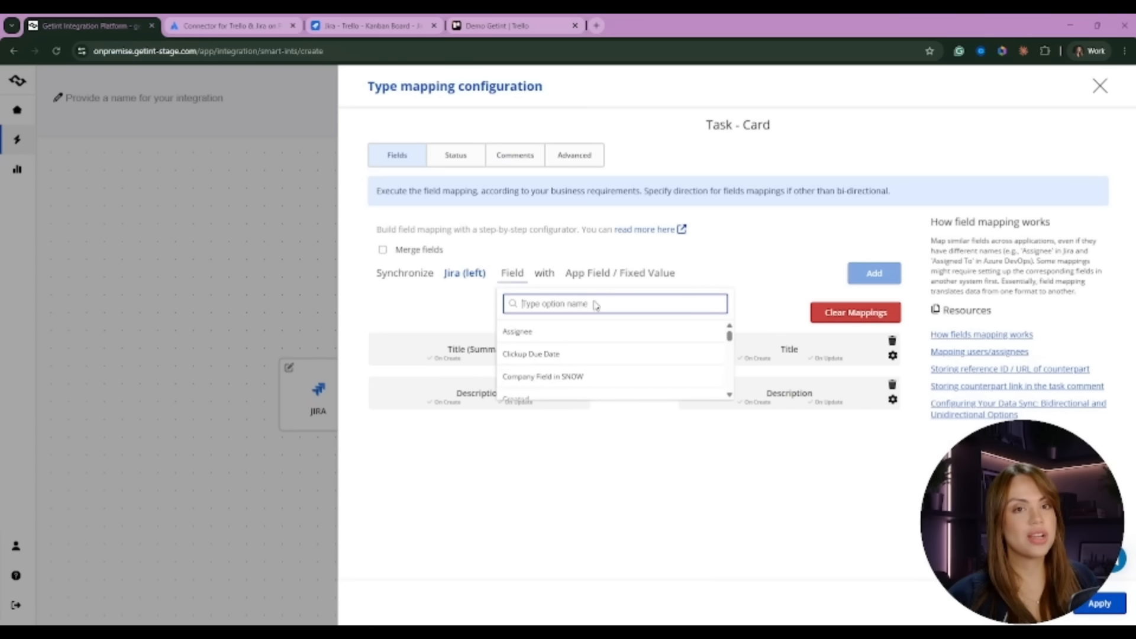
scroll(657, 349, "down", 5)
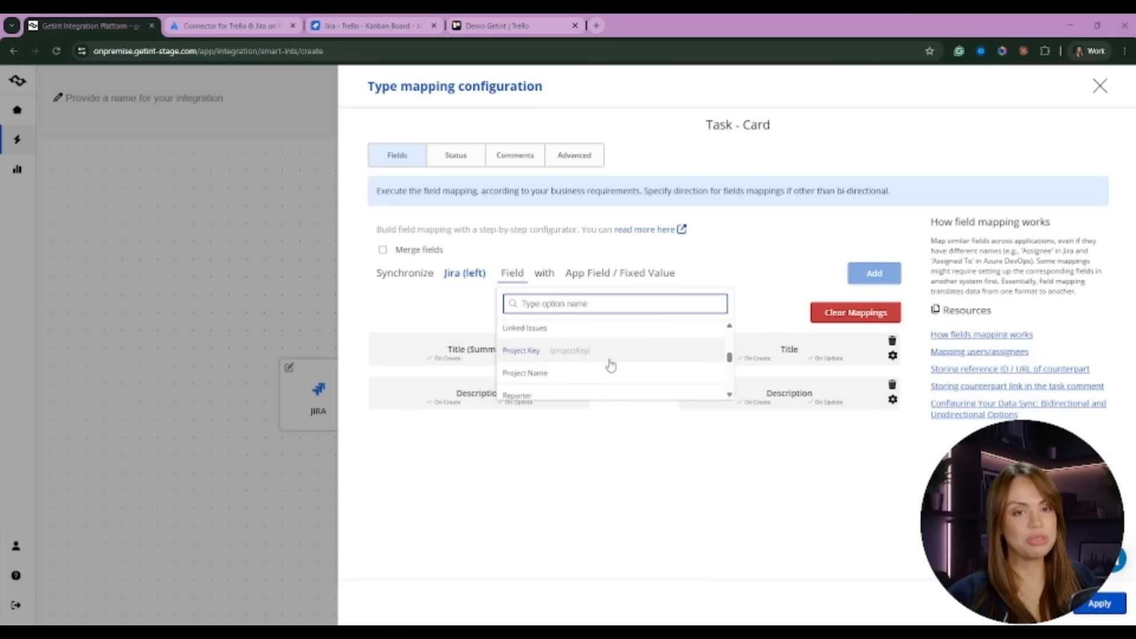
left_click(594, 463)
left_click(513, 274)
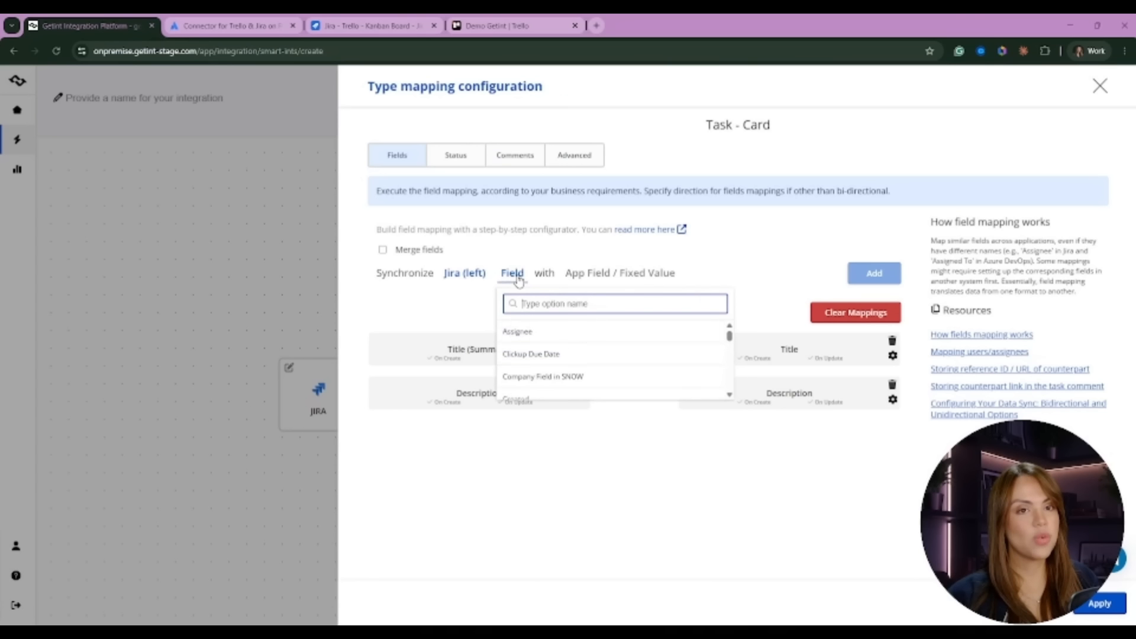
scroll(606, 358, "down", 3)
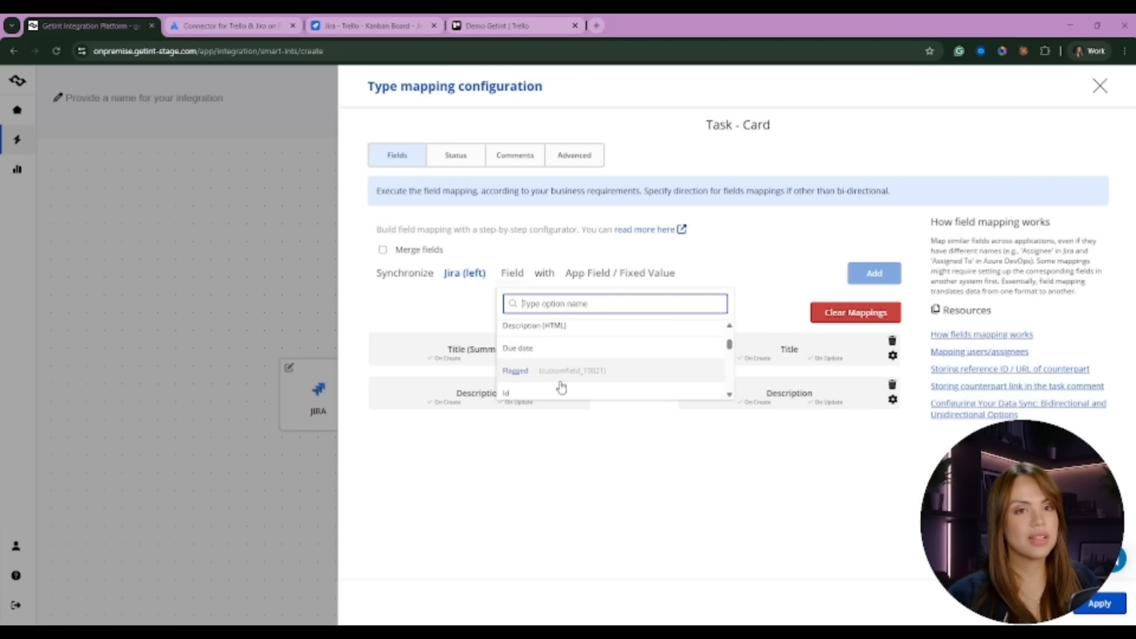
left_click(555, 348)
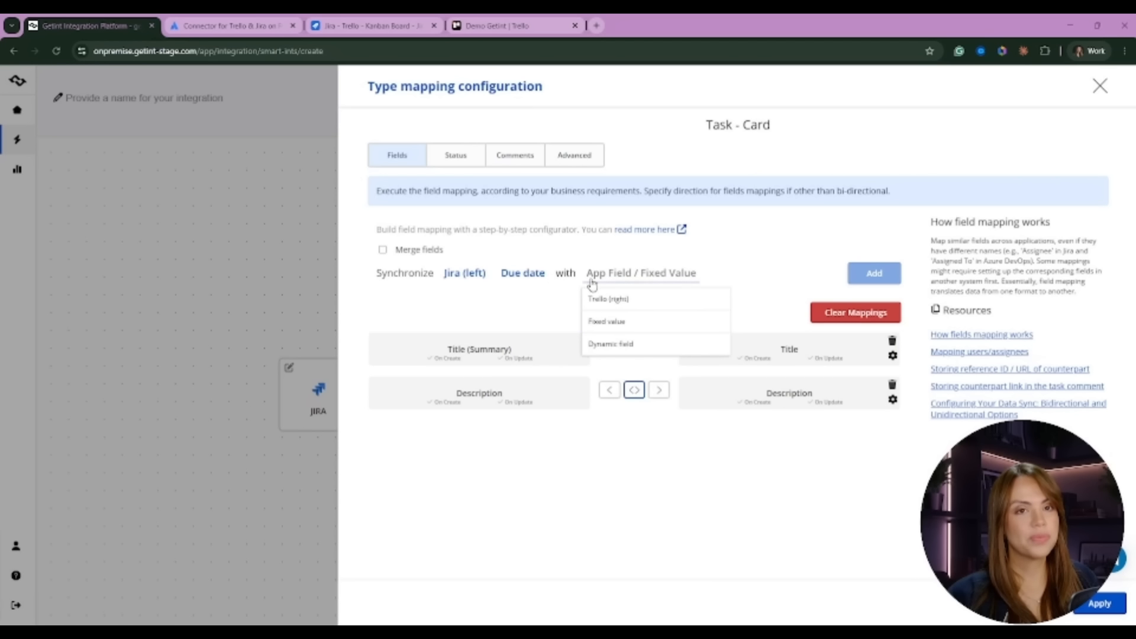
left_click(667, 302)
left_click(860, 343)
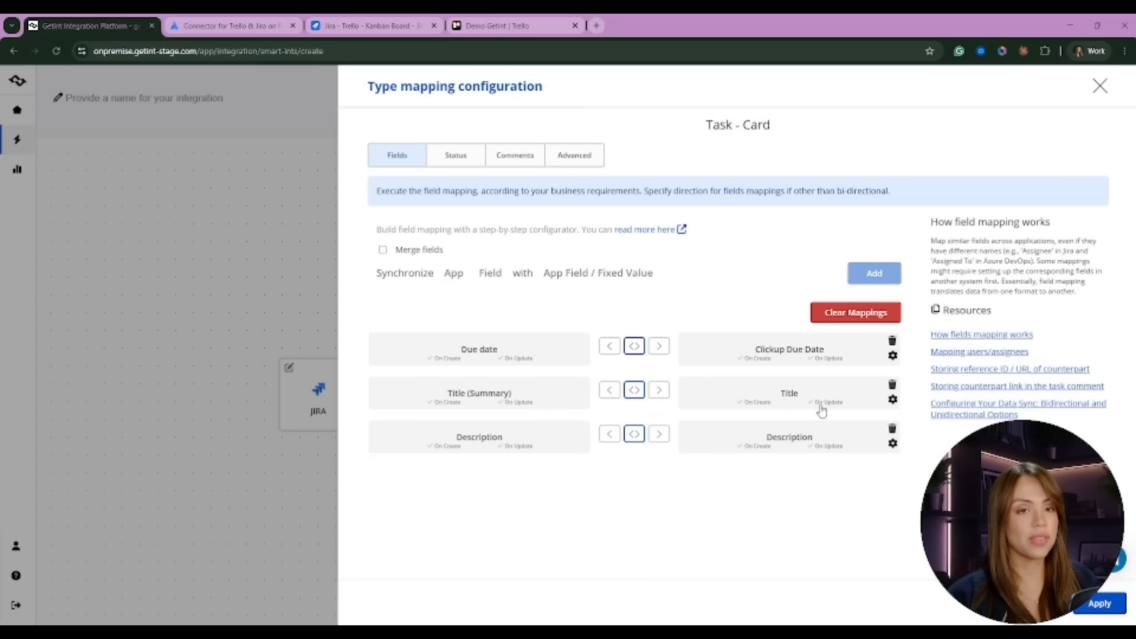
left_click(892, 341)
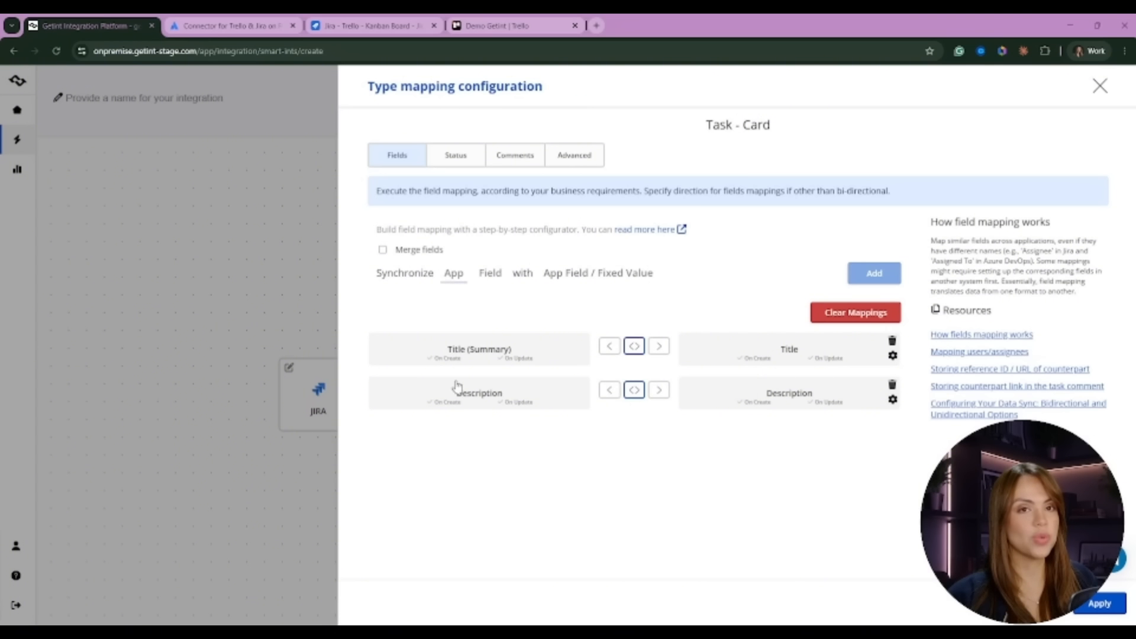
Step: In the status mapping, add Jira's In Review as an additional option mapped to Trello's In Progress list
left_click(460, 158)
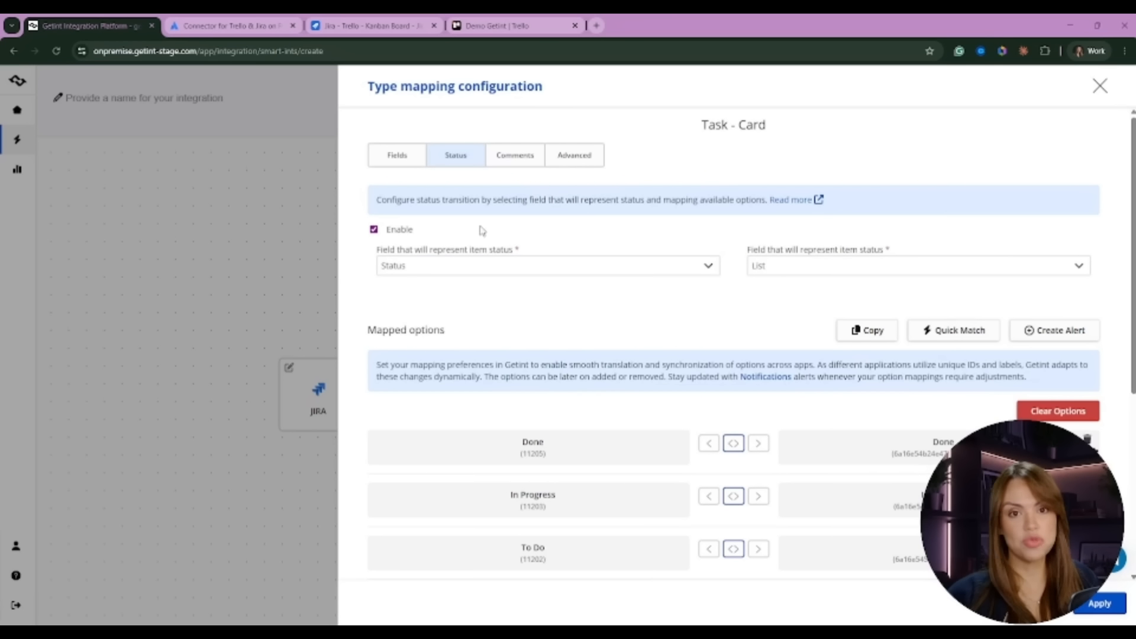
scroll(661, 255, "down", 1)
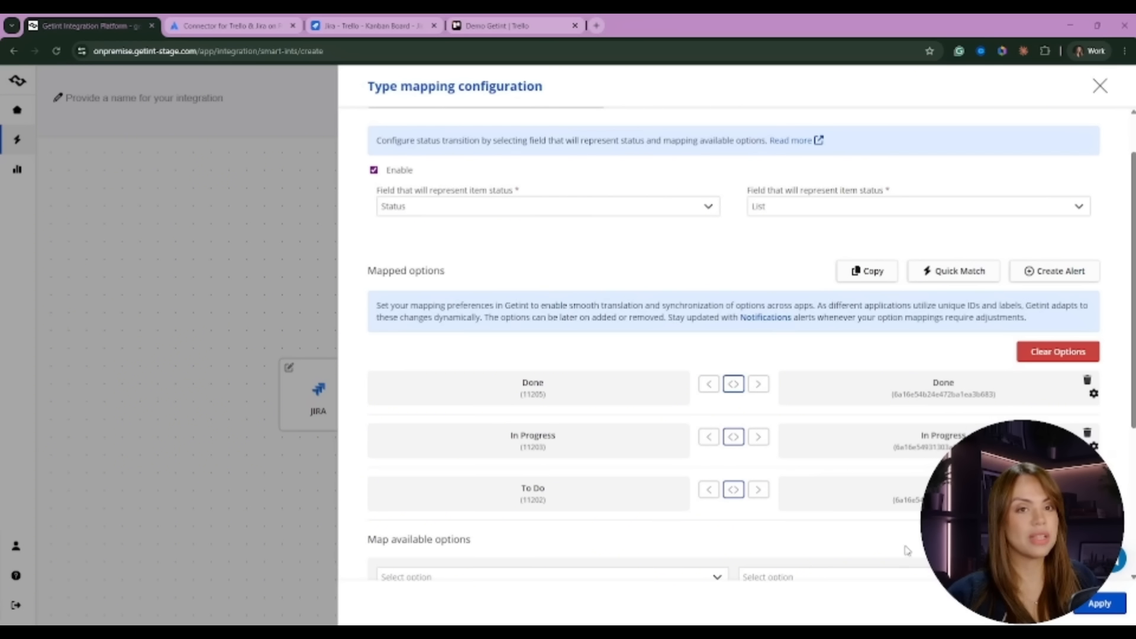
scroll(668, 536, "down", 3)
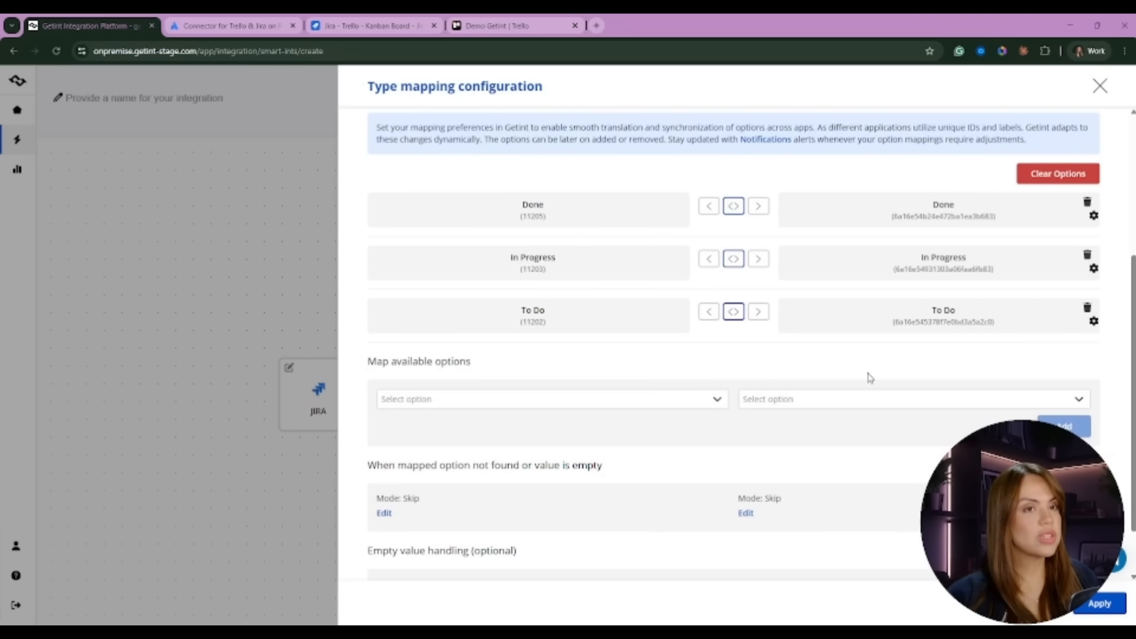
left_click(474, 409)
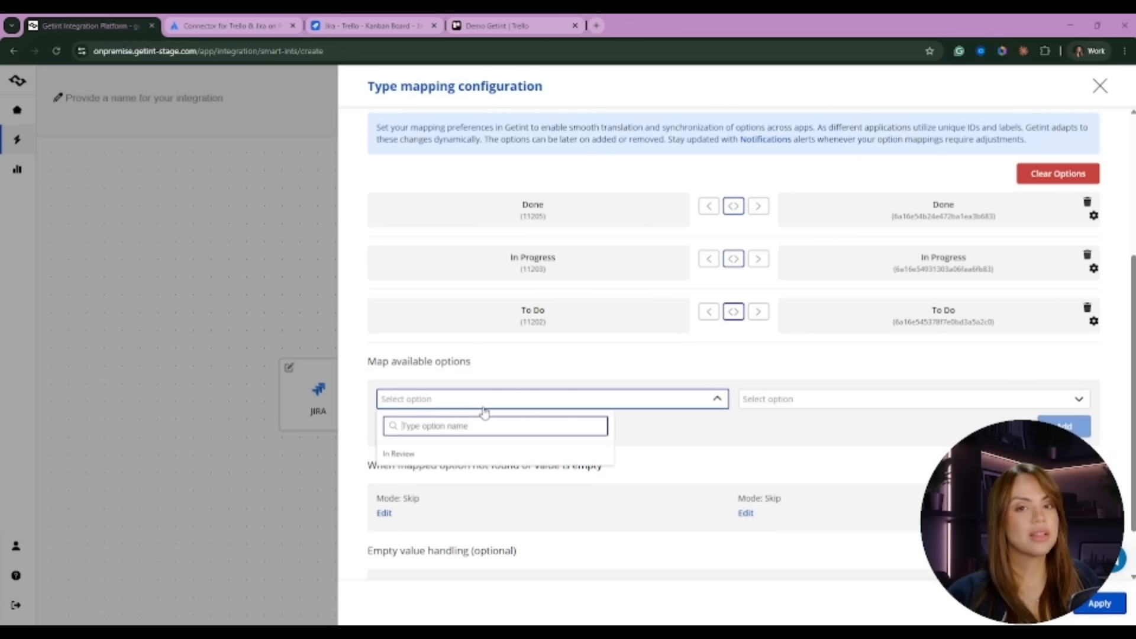
left_click(407, 454)
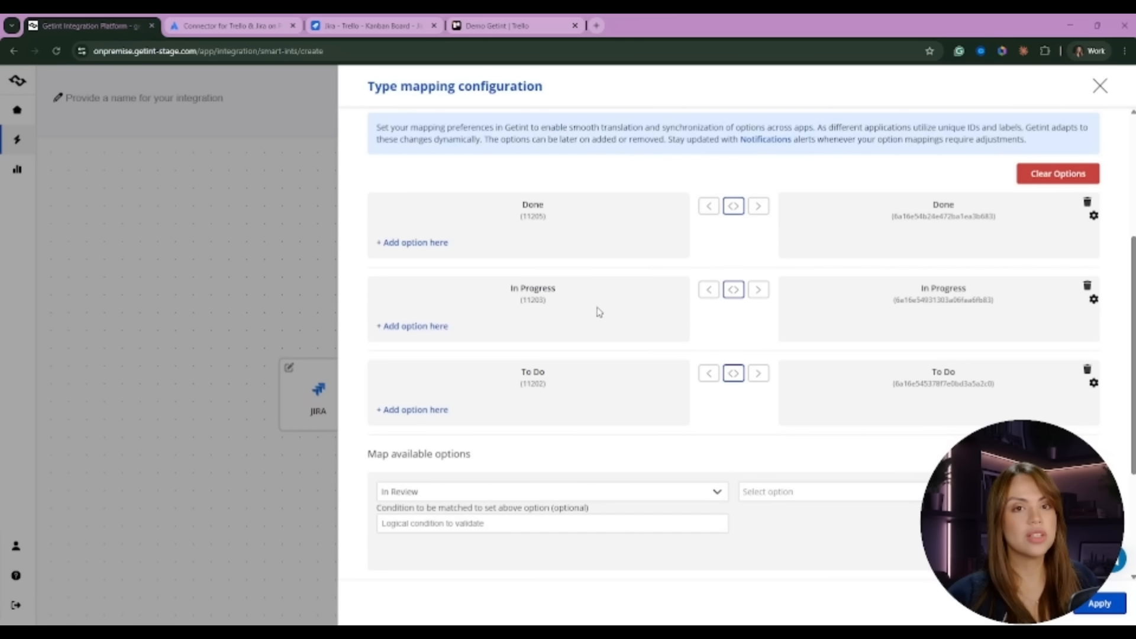
left_click(436, 328)
left_click(646, 466)
left_click(323, 348)
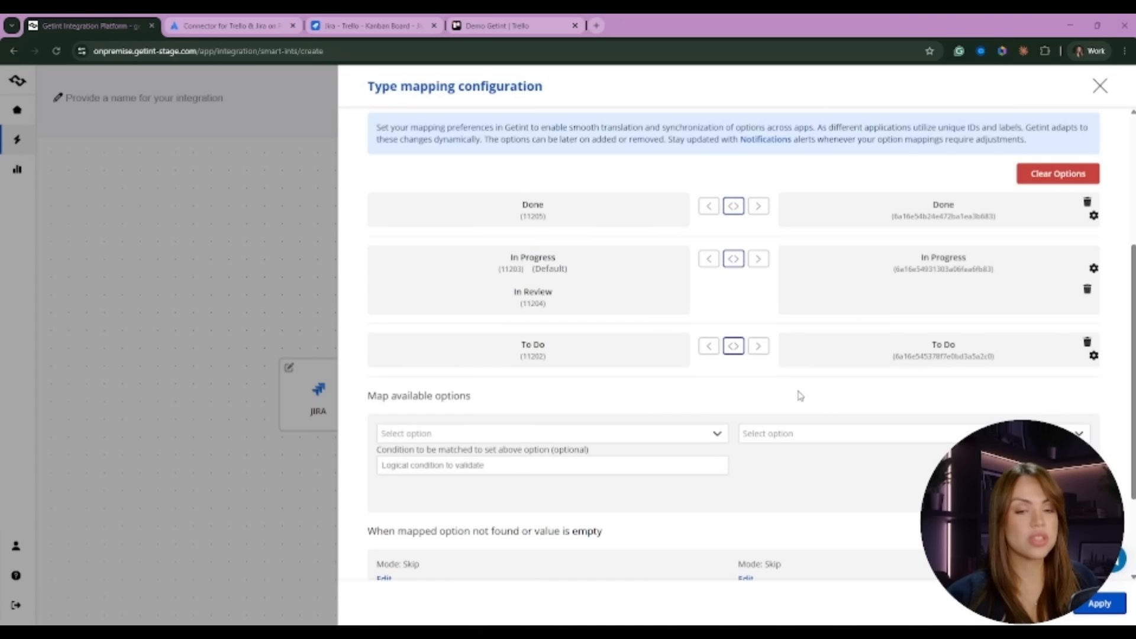
Step: Try one-way sync to Trello for the Done and In Progress status mappings, and restore both to bidirectional
scroll(801, 395, "up", 3)
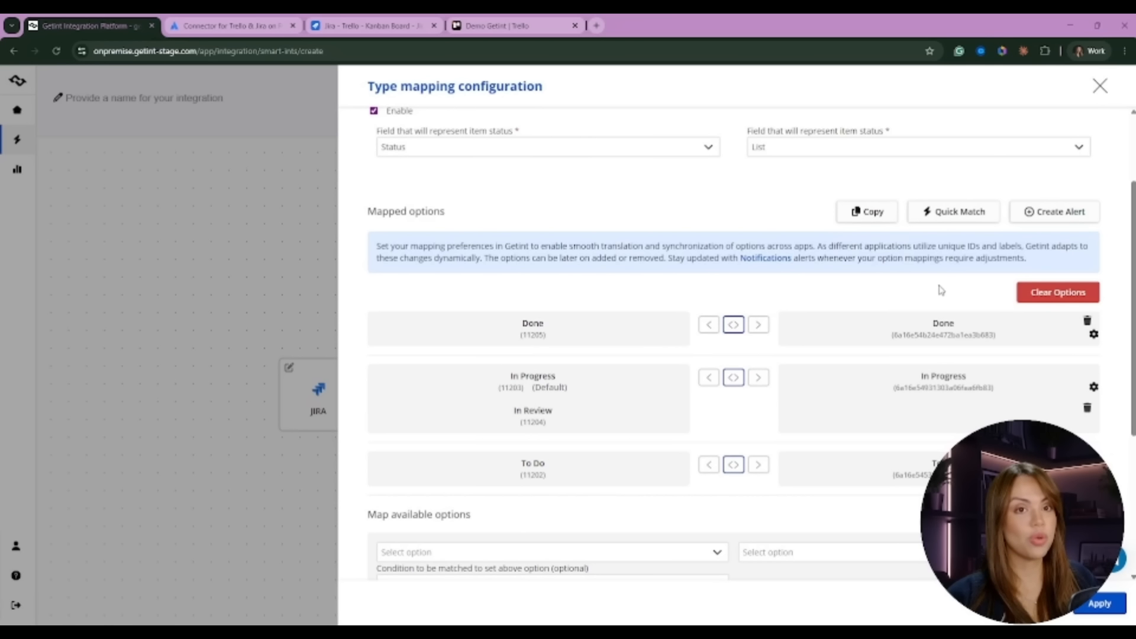
left_click(758, 324)
left_click(758, 377)
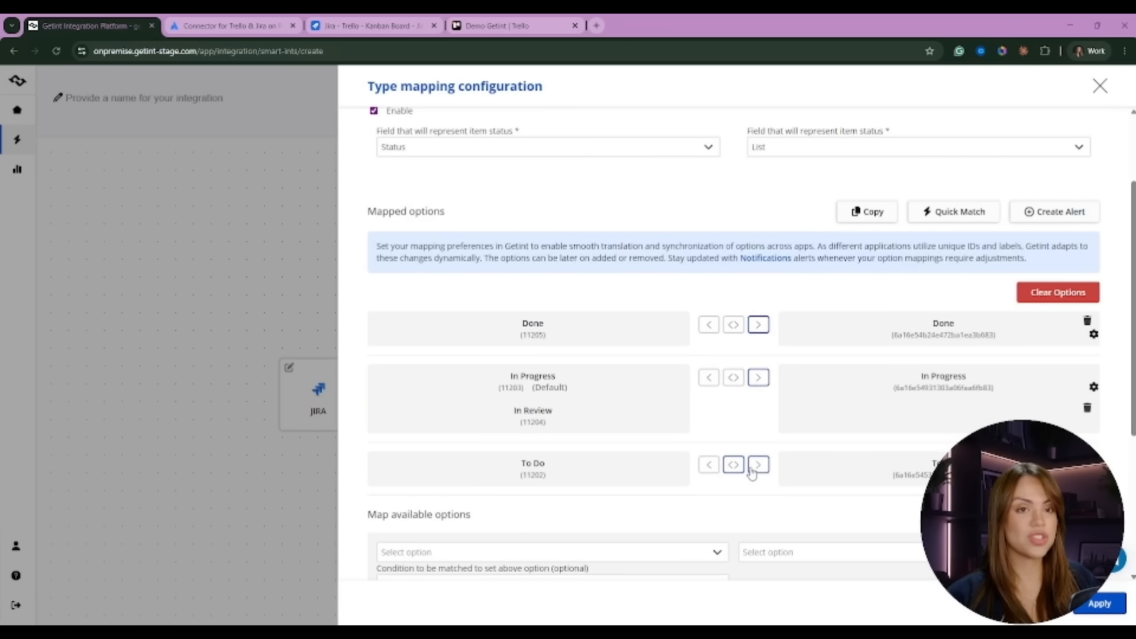
left_click(734, 378)
left_click(734, 324)
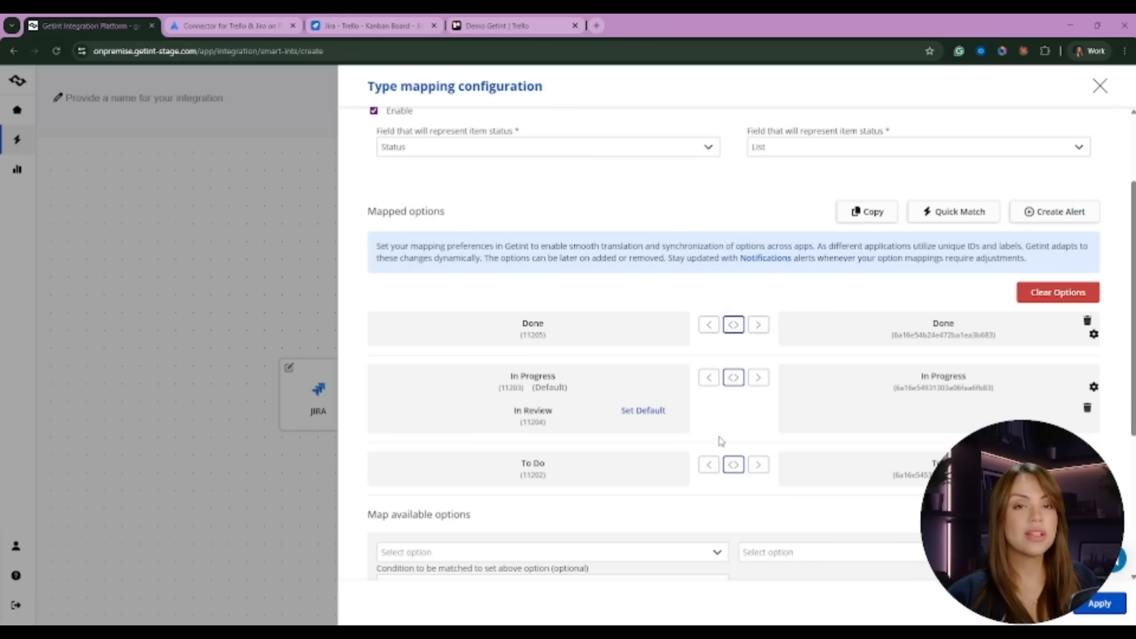
scroll(721, 439, "up", 2)
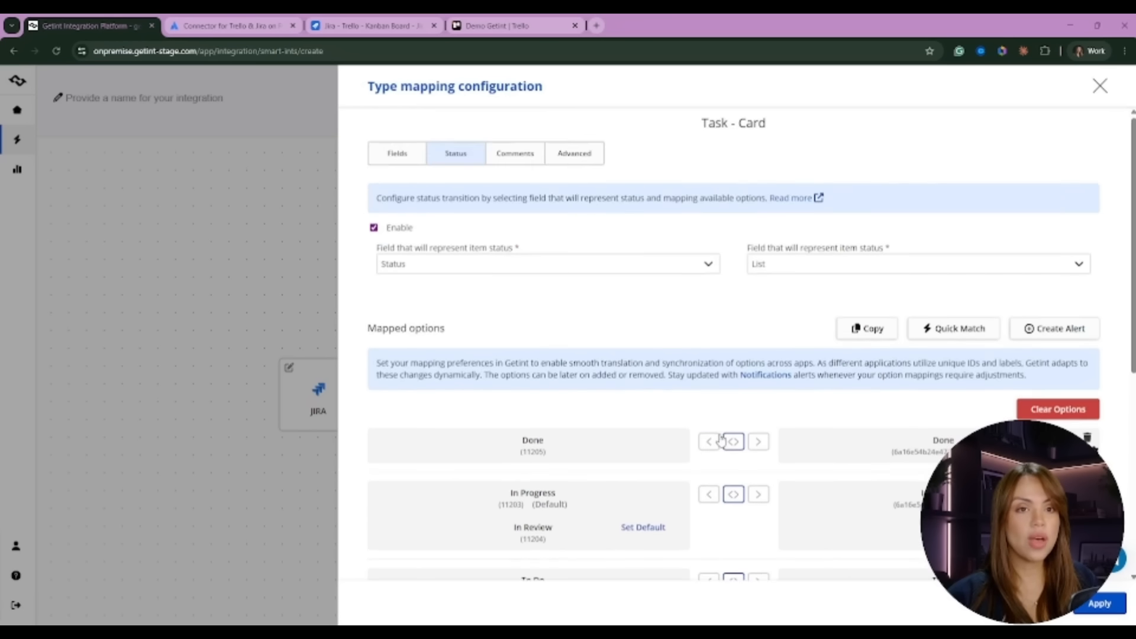
Step: Review the field mappings and the comment sync direction, filters and attribution options, and apply the Task - Card configuration
left_click(401, 156)
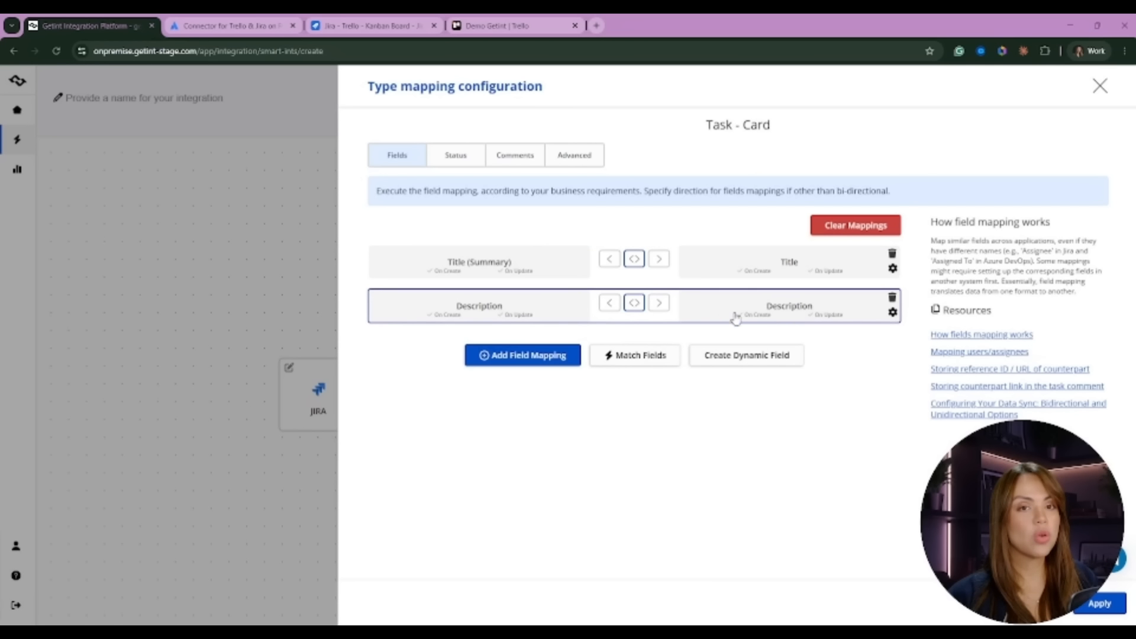
left_click(512, 159)
left_click(483, 301)
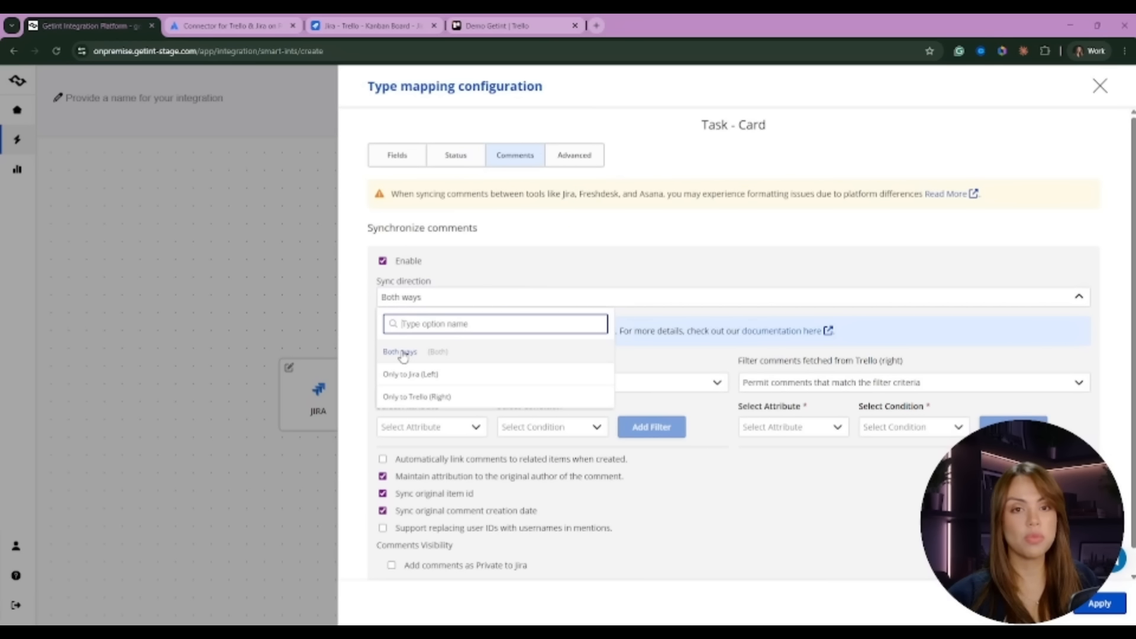
left_click(607, 216)
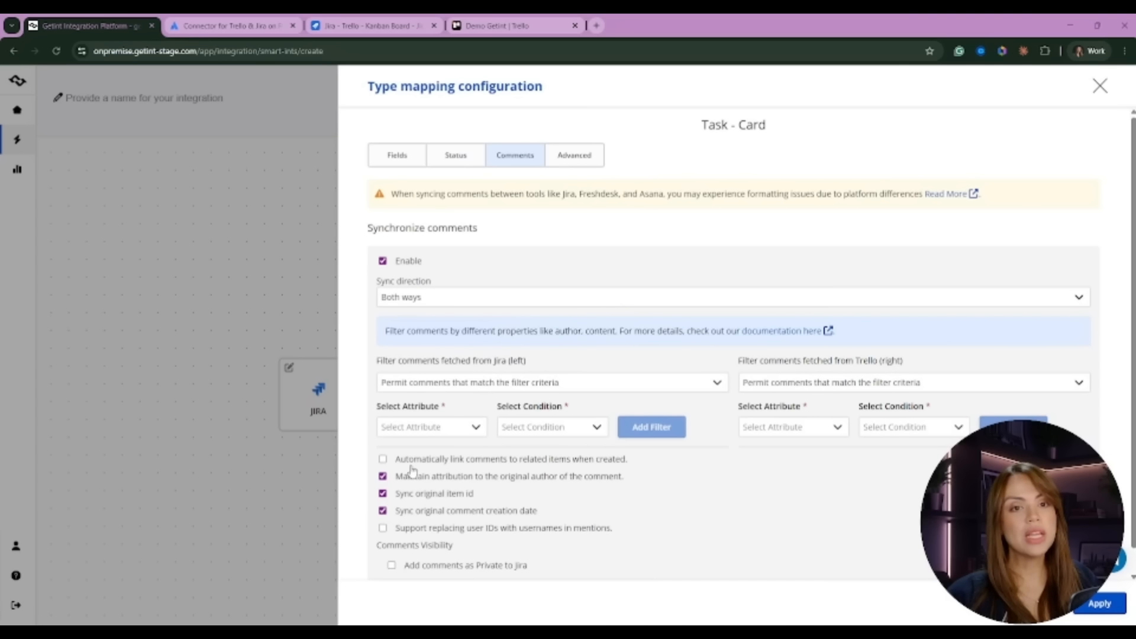
left_click(432, 382)
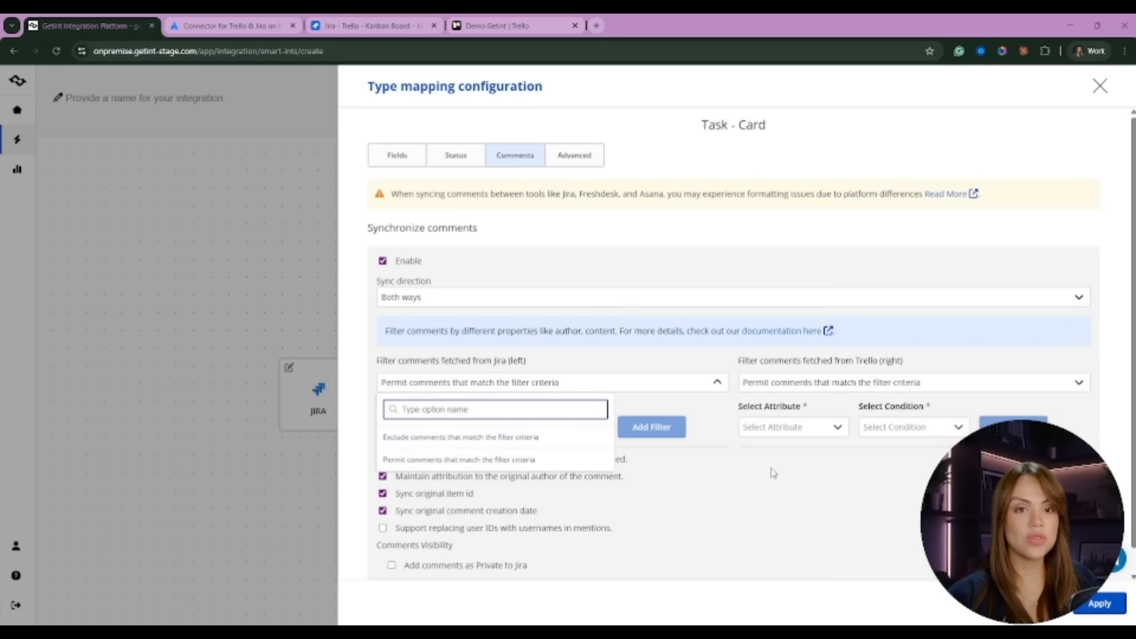
left_click(740, 519)
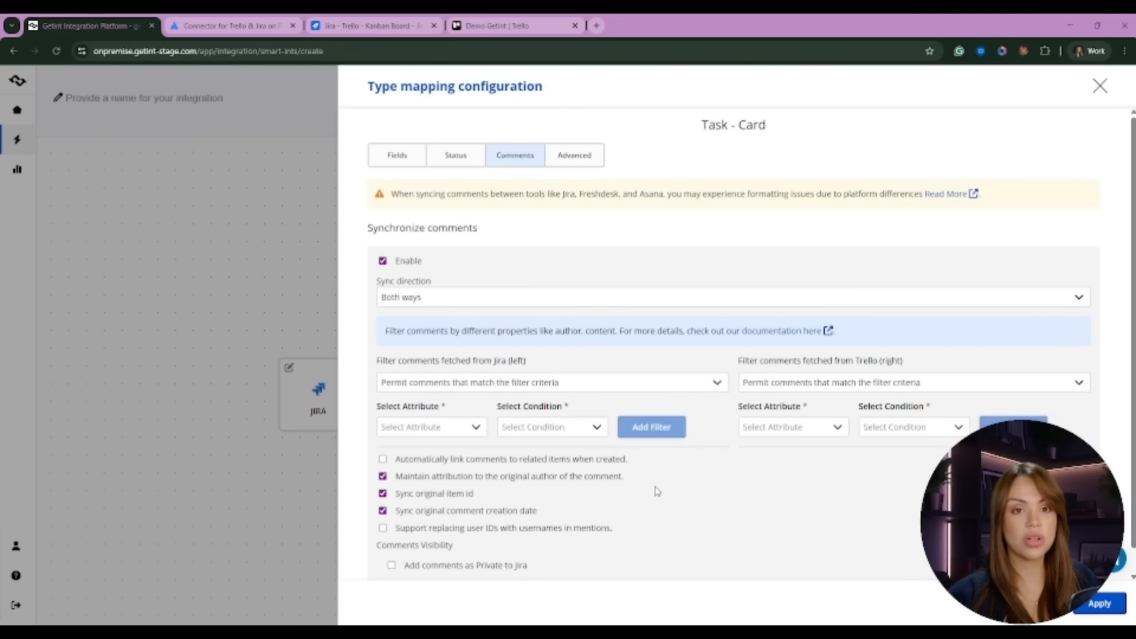
scroll(876, 477, "down", 1)
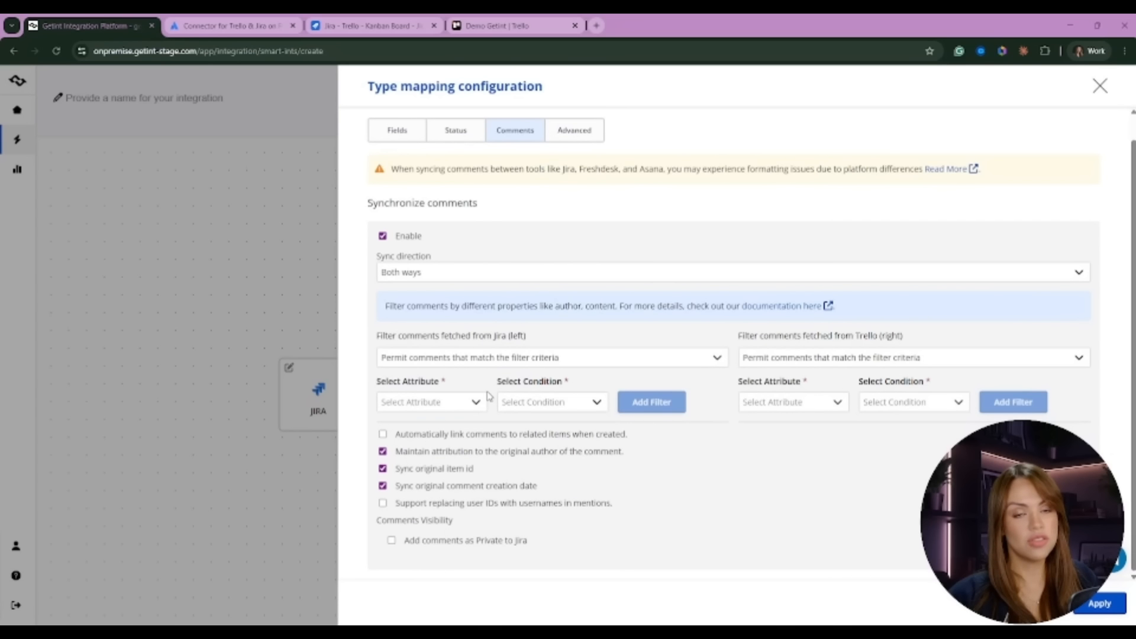
scroll(737, 488, "up", 1)
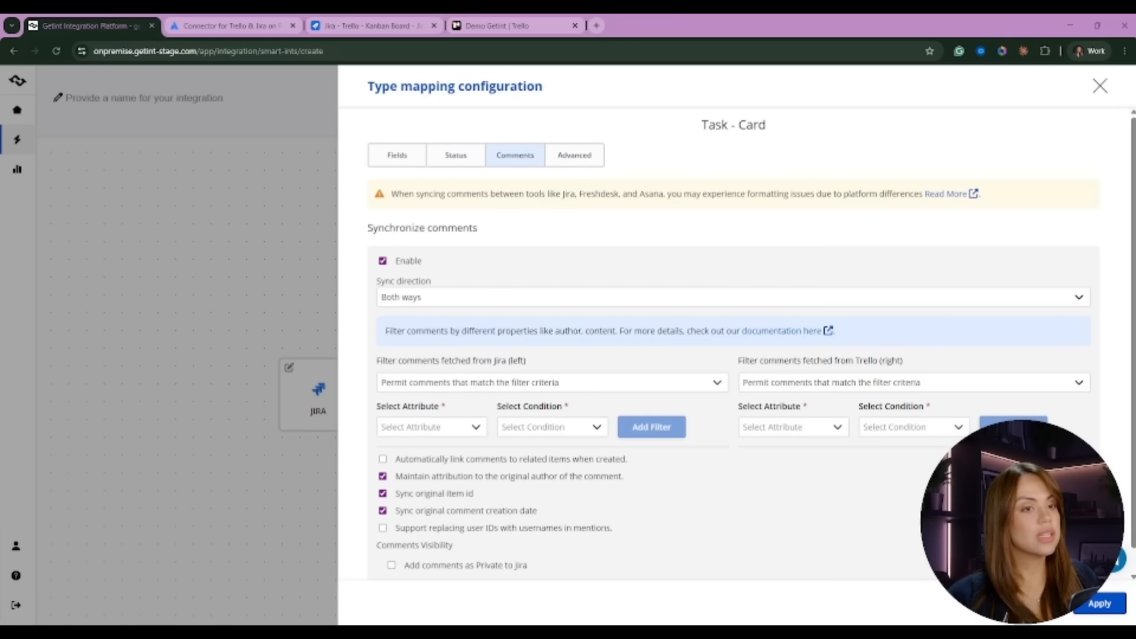
left_click(1109, 607)
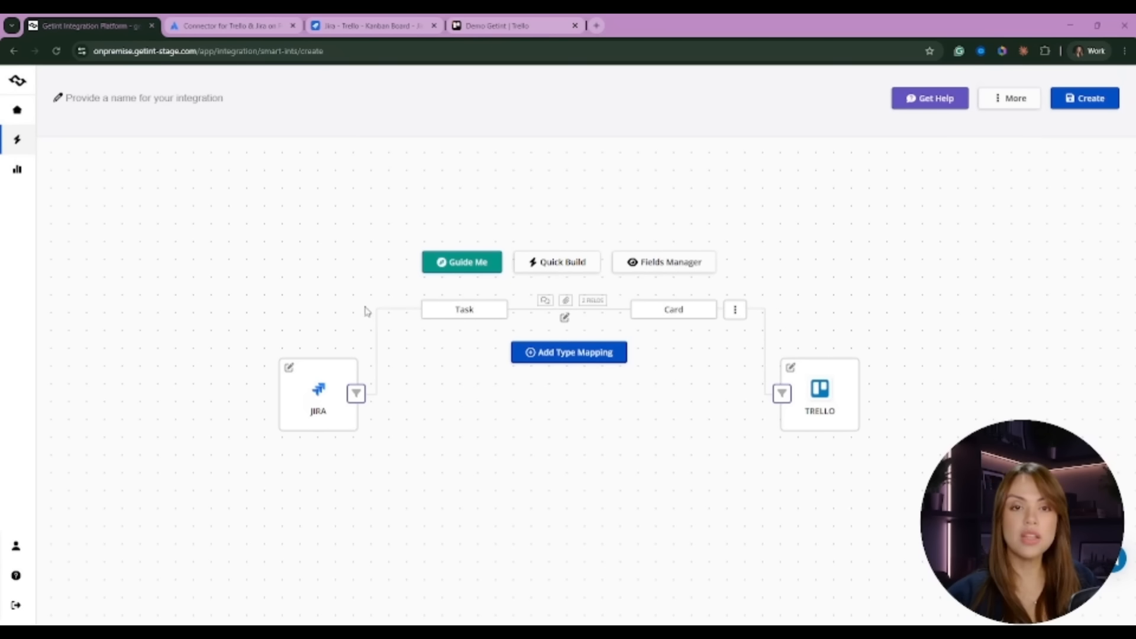
Step: Draft an all-items filter for Jira where Labels contains Sync, and close the filter settings without applying it
left_click(358, 396)
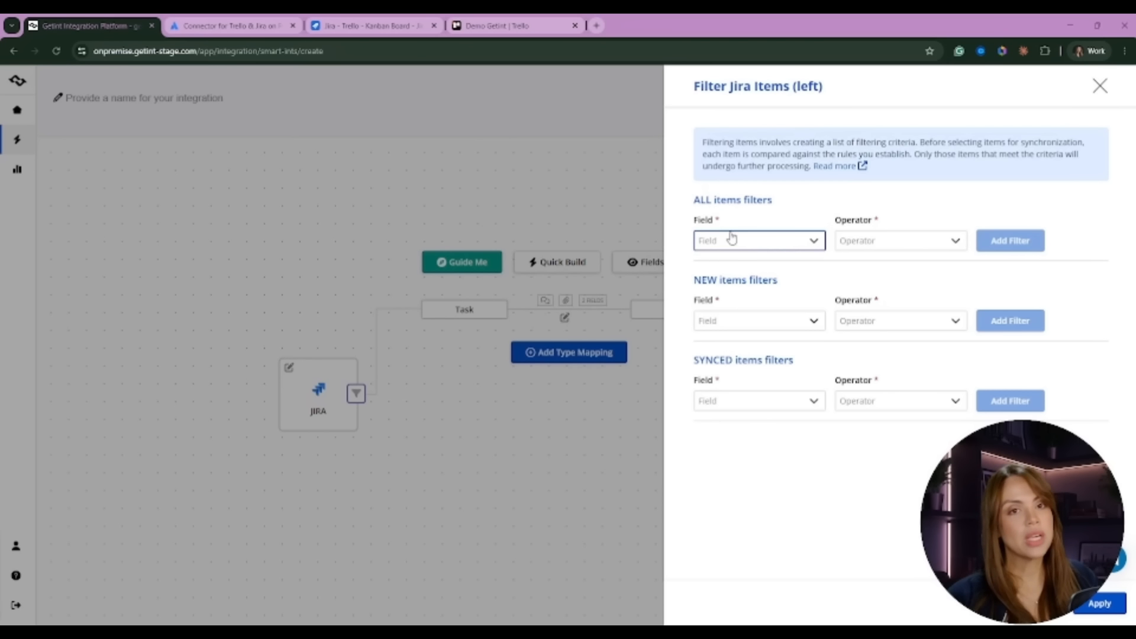
left_click(746, 242)
scroll(775, 298, "down", 10)
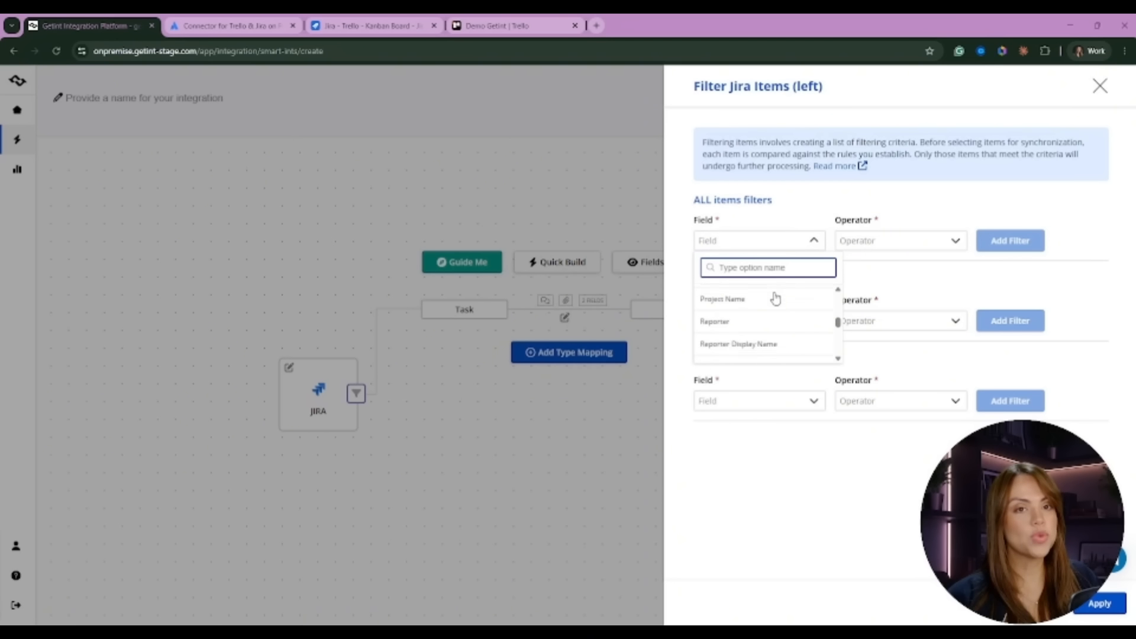
type("label")
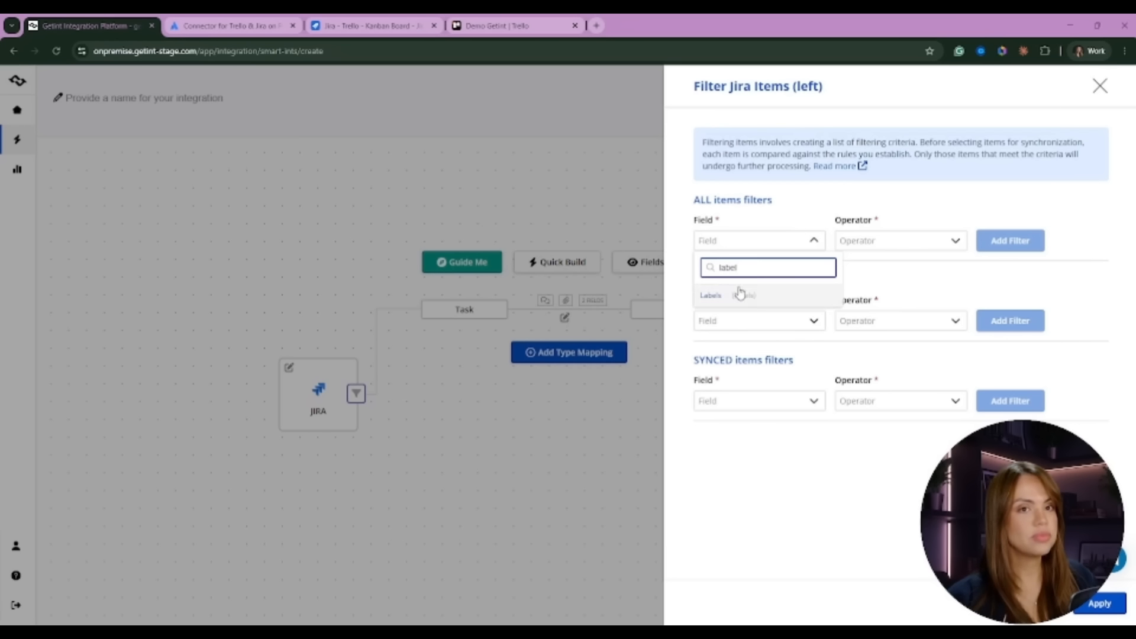
left_click(740, 293)
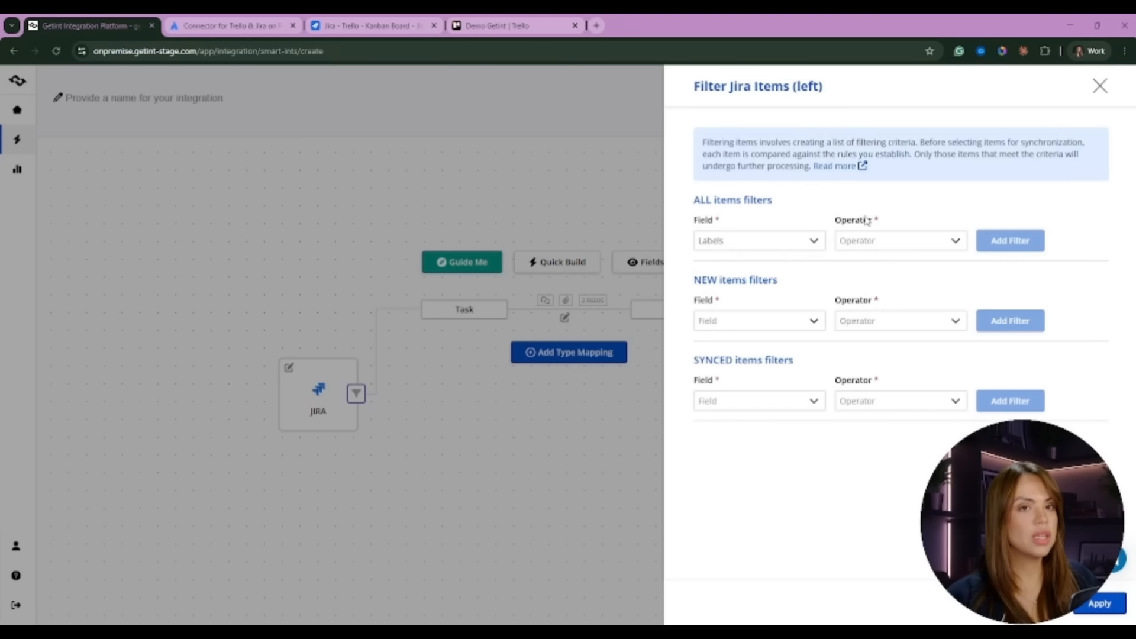
left_click(888, 246)
left_click(883, 294)
type("s")
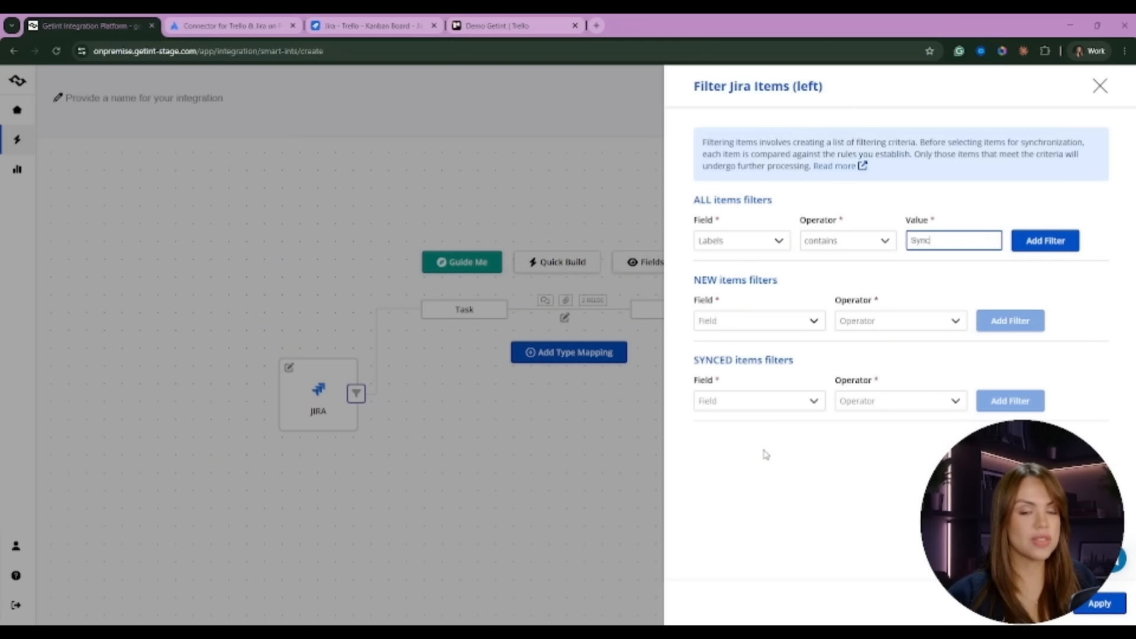
left_click(555, 510)
Step: Examine the field and operator options available for filtering all Trello items, and close the filter settings
left_click(781, 393)
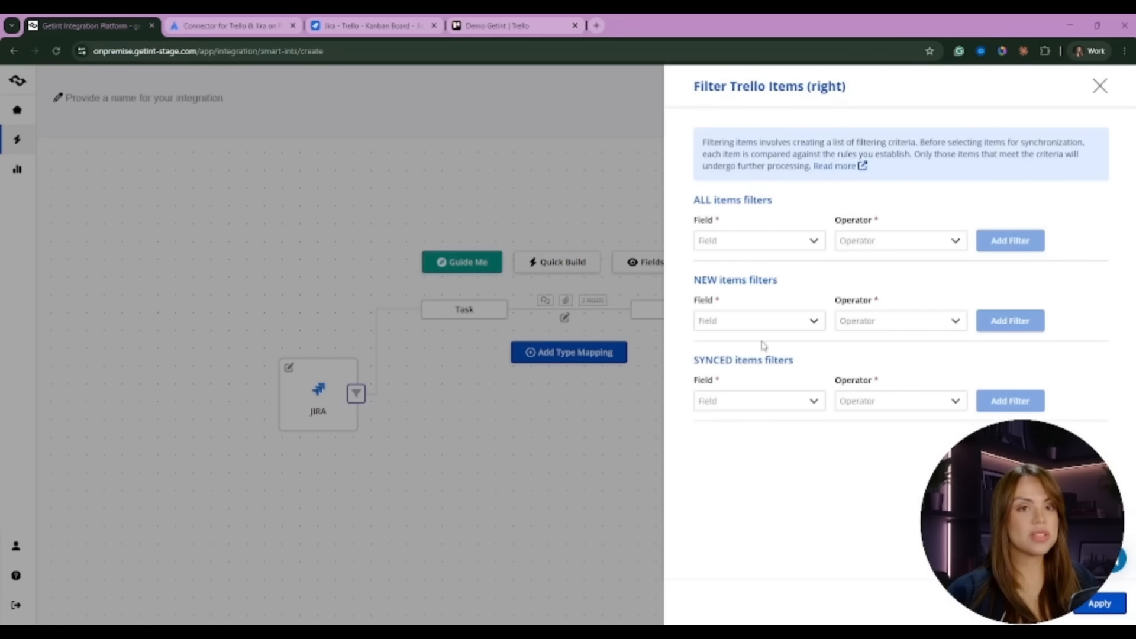
left_click(769, 243)
scroll(751, 342, "down", 3)
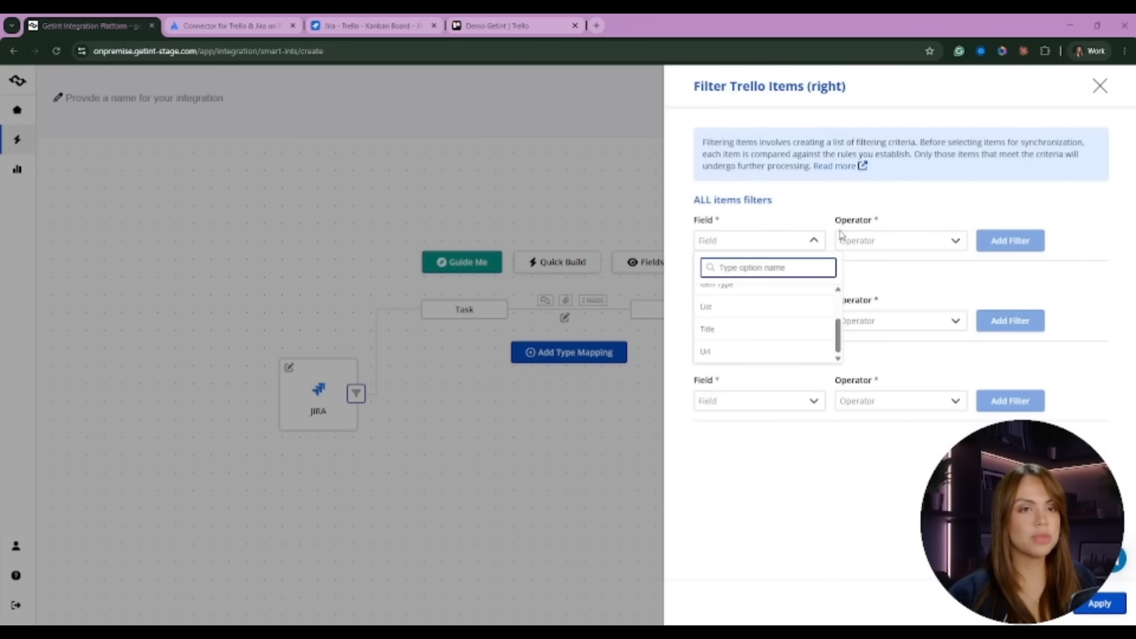
left_click(899, 247)
left_click(900, 247)
left_click(1109, 217)
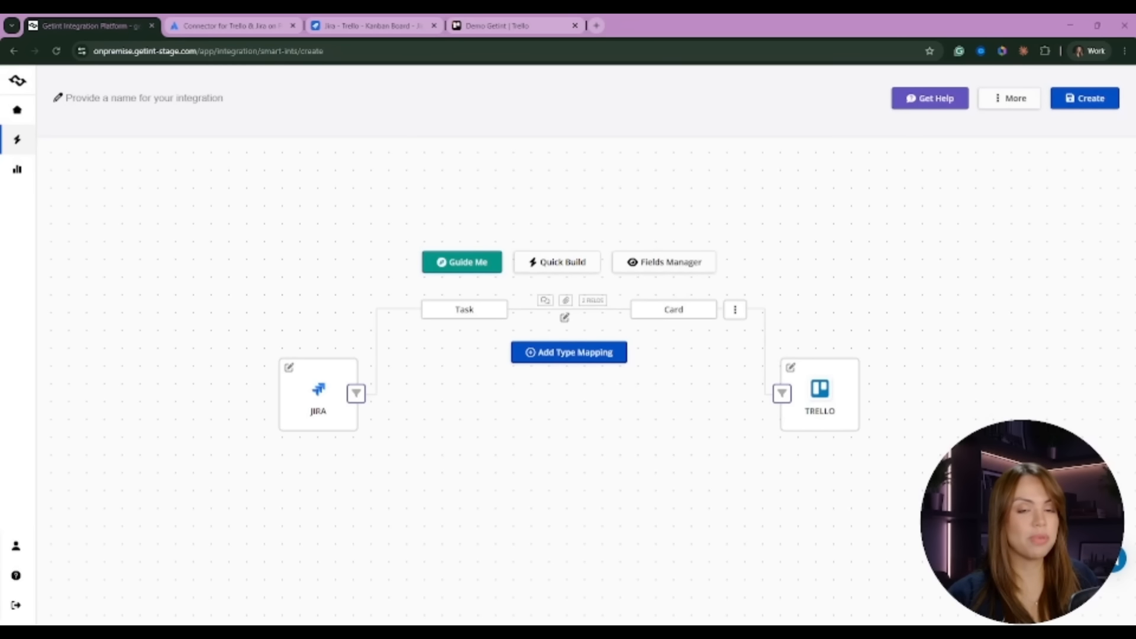
Step: Create the integration under the name Trello Demo and open its list of latest runs
left_click(137, 97)
type("Trello Demo")
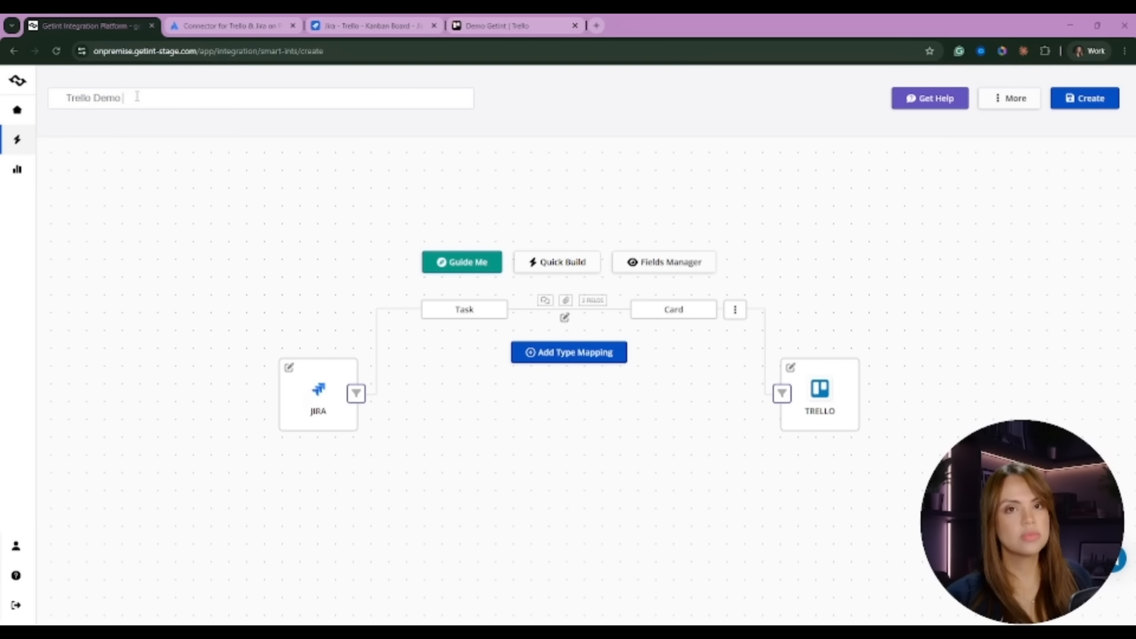
left_click(1082, 106)
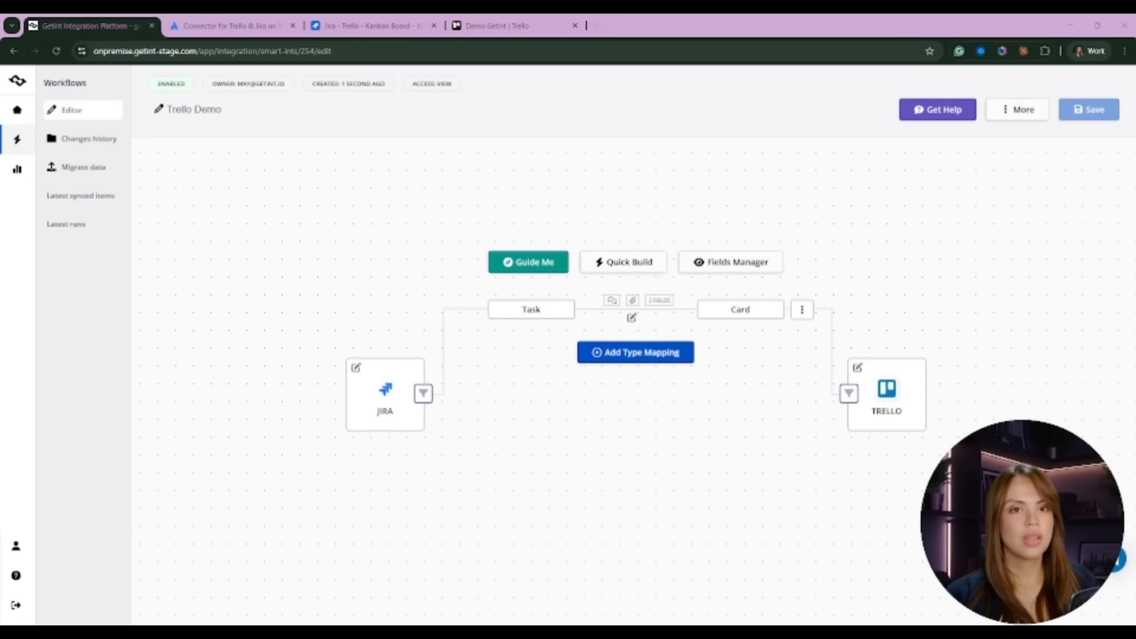
left_click(66, 224)
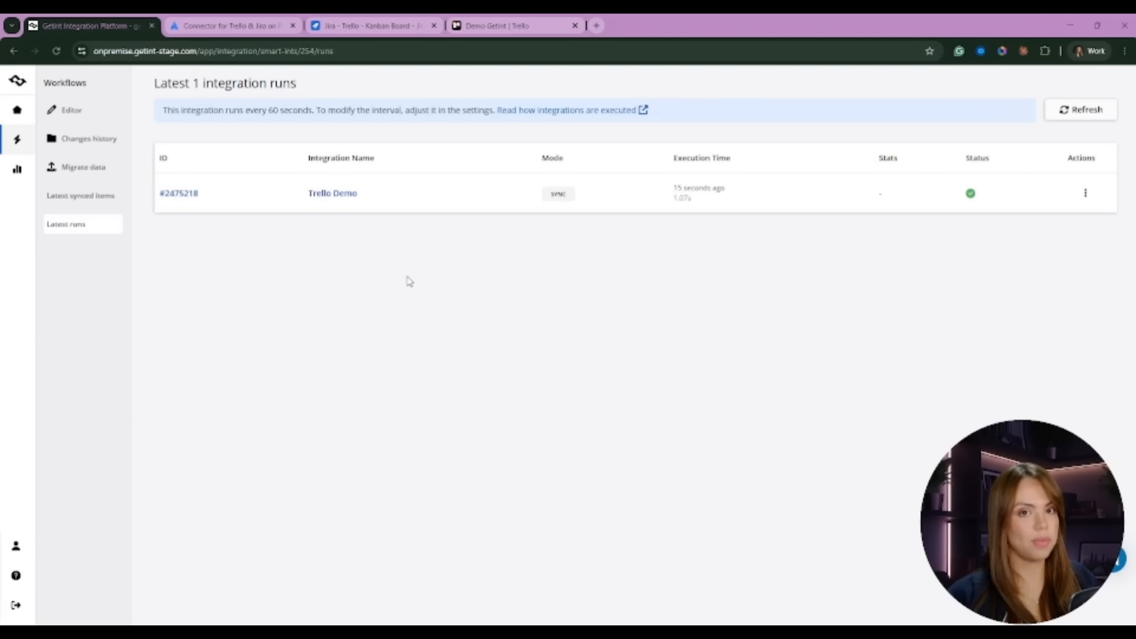
Step: Switch to the Jira - Trello board and create a task named Testing for Trello in the To Do column
key("ctrl+3")
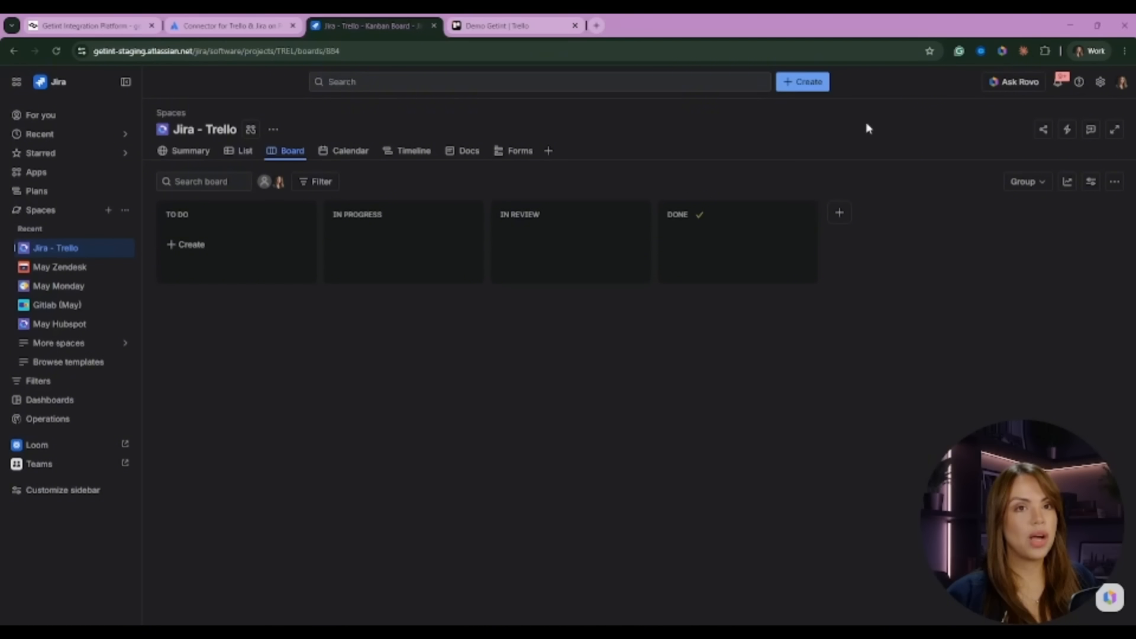
left_click(201, 252)
type("Testin")
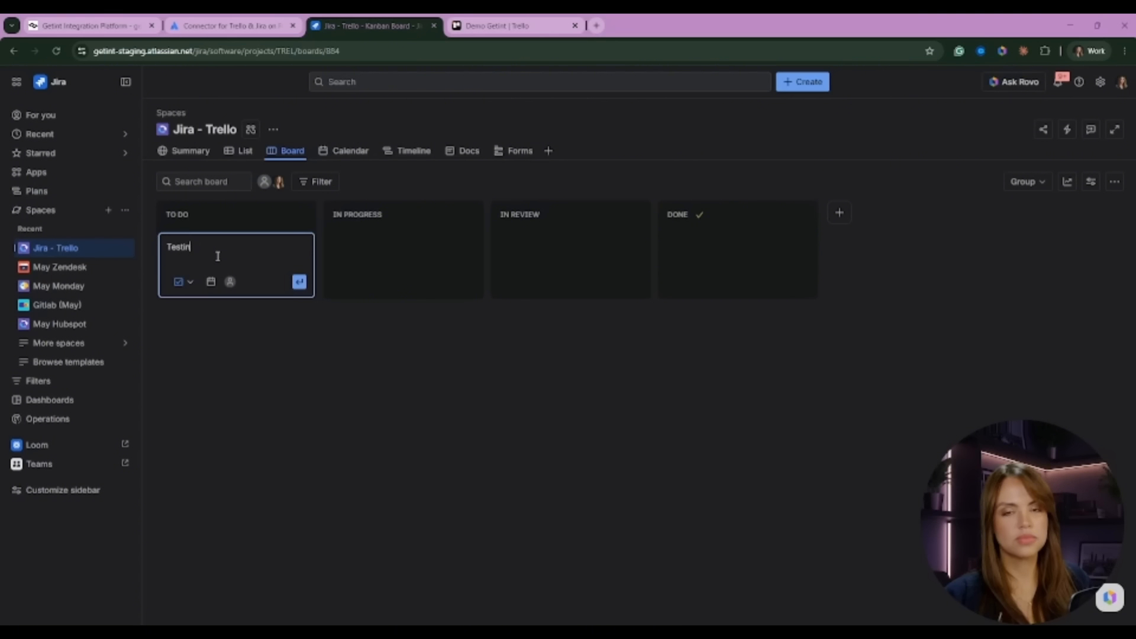
type("g for Trell")
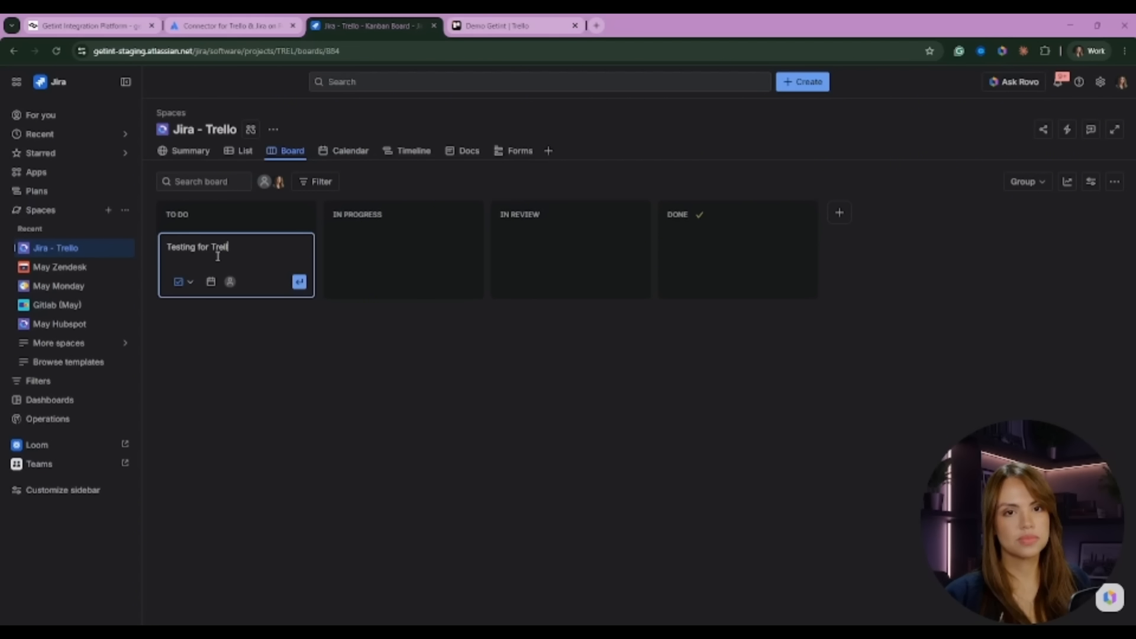
type("o")
key("Return")
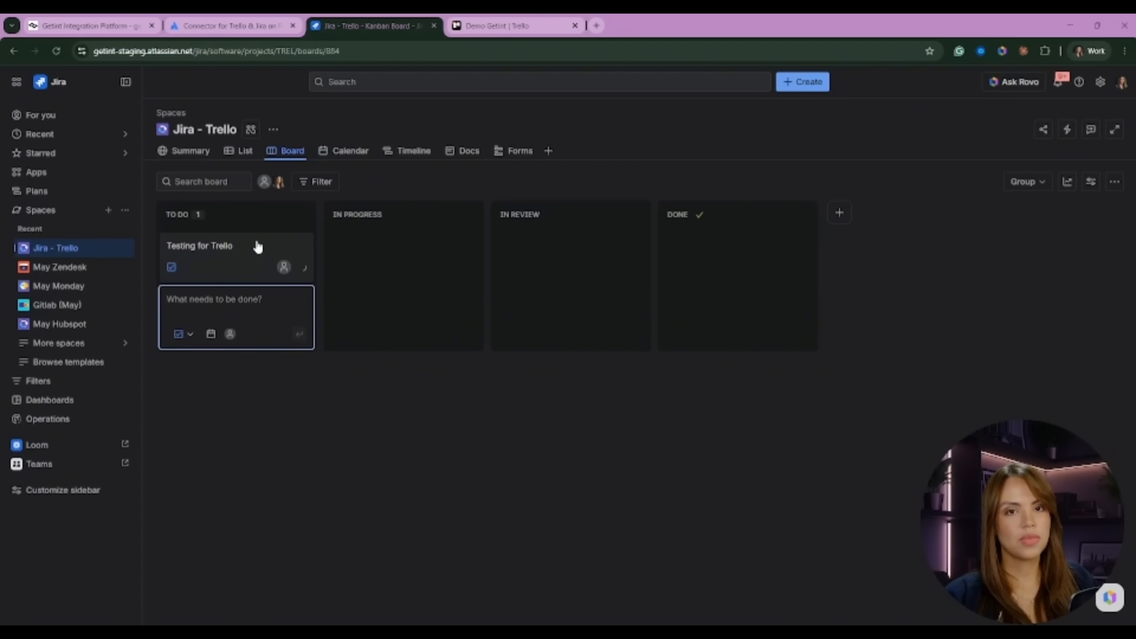
Step: Save the description "A demo task for a customer" on the Testing for Trello task and close it
left_click(230, 263)
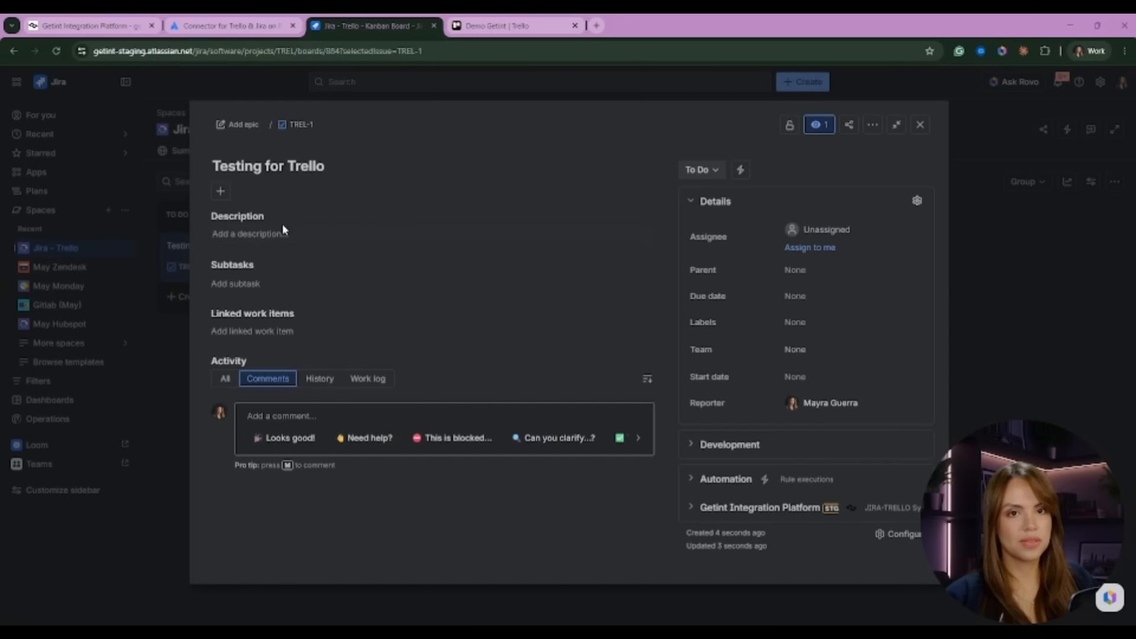
left_click(283, 233)
type("A demo")
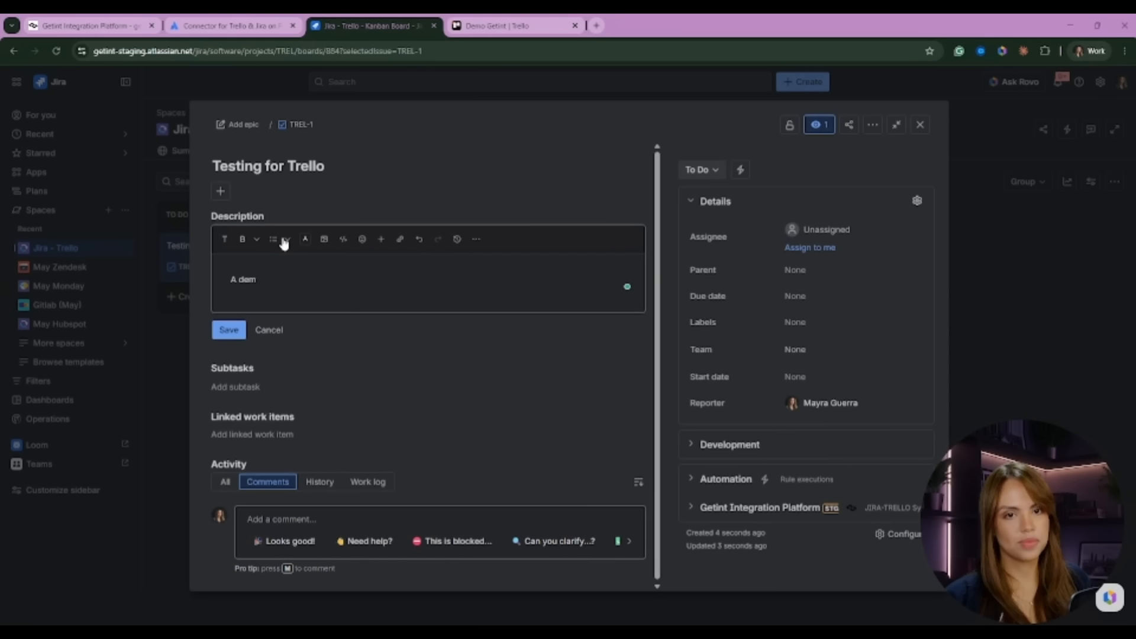
type("task for a")
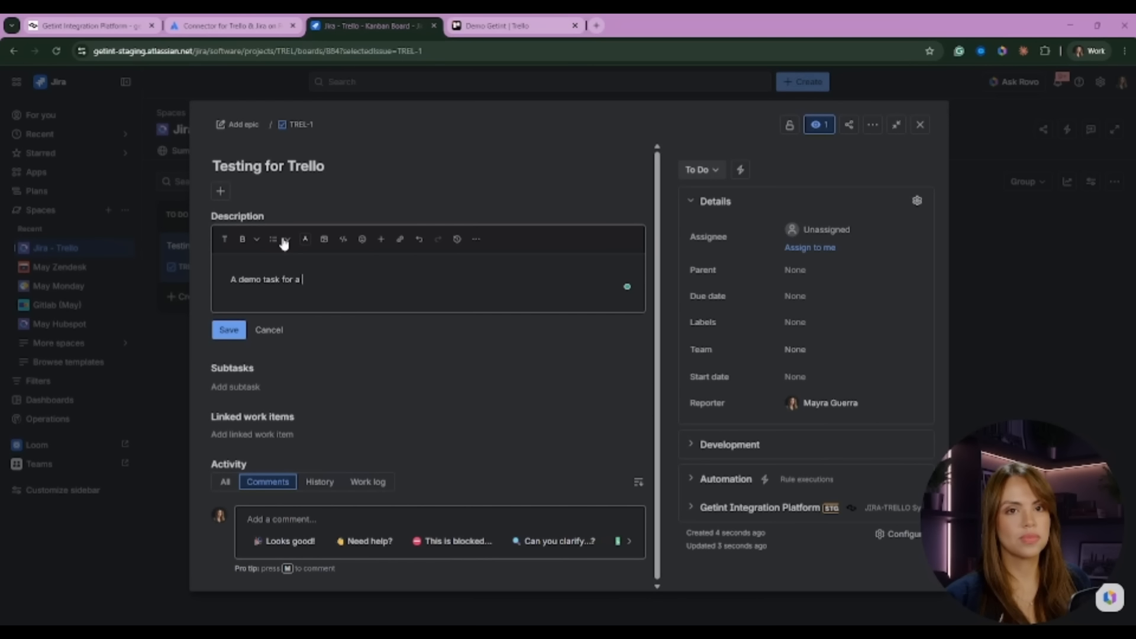
type(" customer")
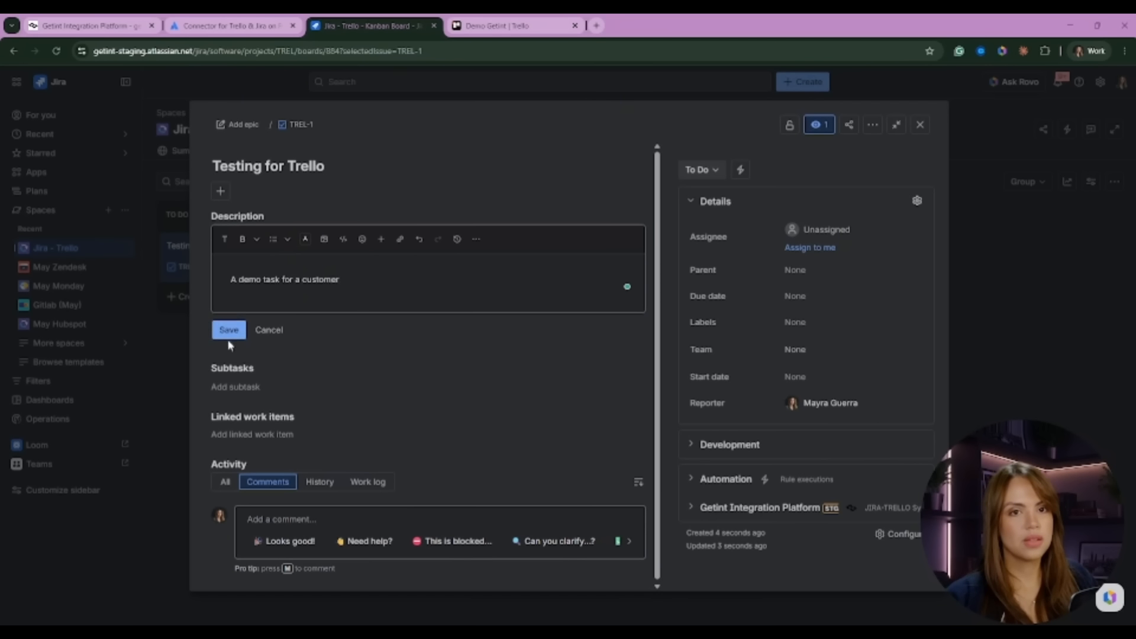
left_click(229, 332)
left_click(922, 124)
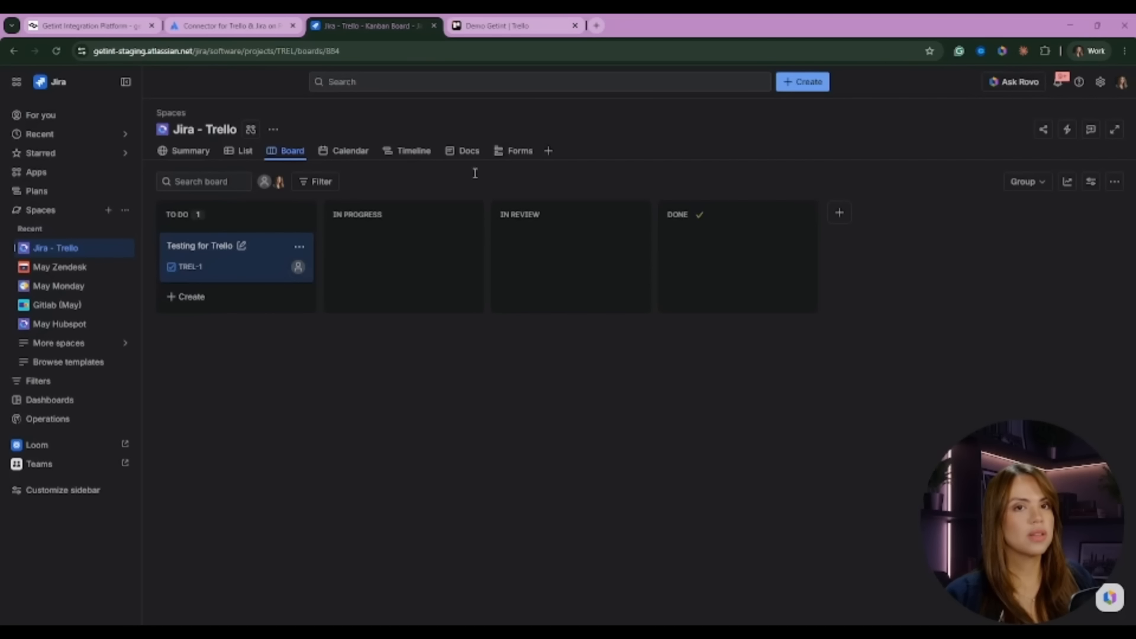
Step: Switch back to Getint and open the details of the newest Trello Demo run
left_click(247, 28)
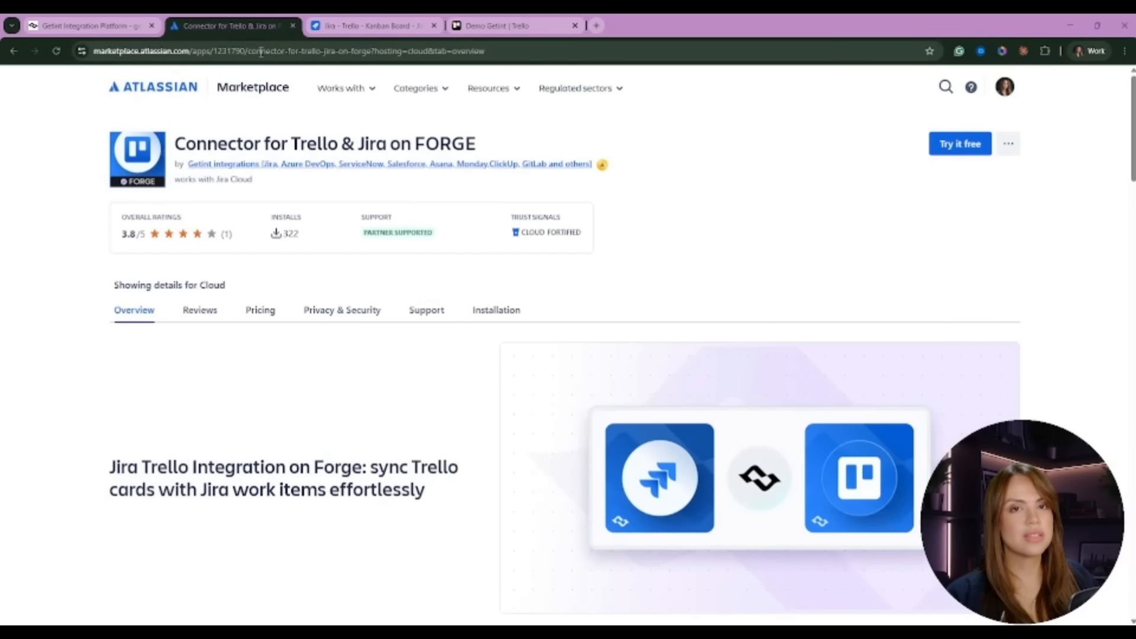
left_click(118, 26)
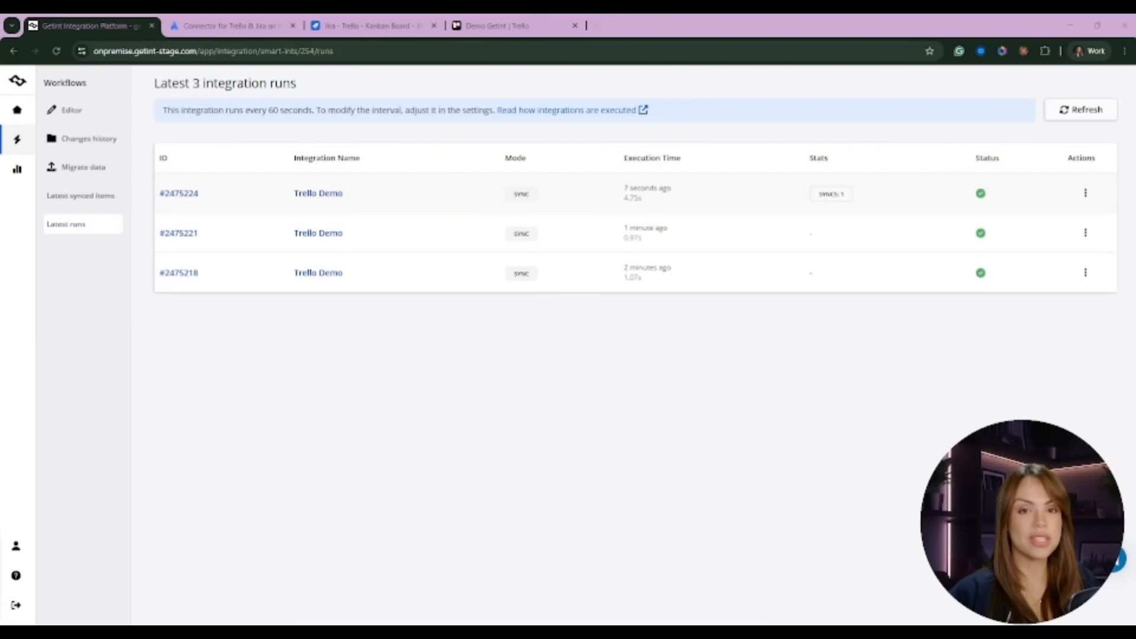
left_click(1086, 193)
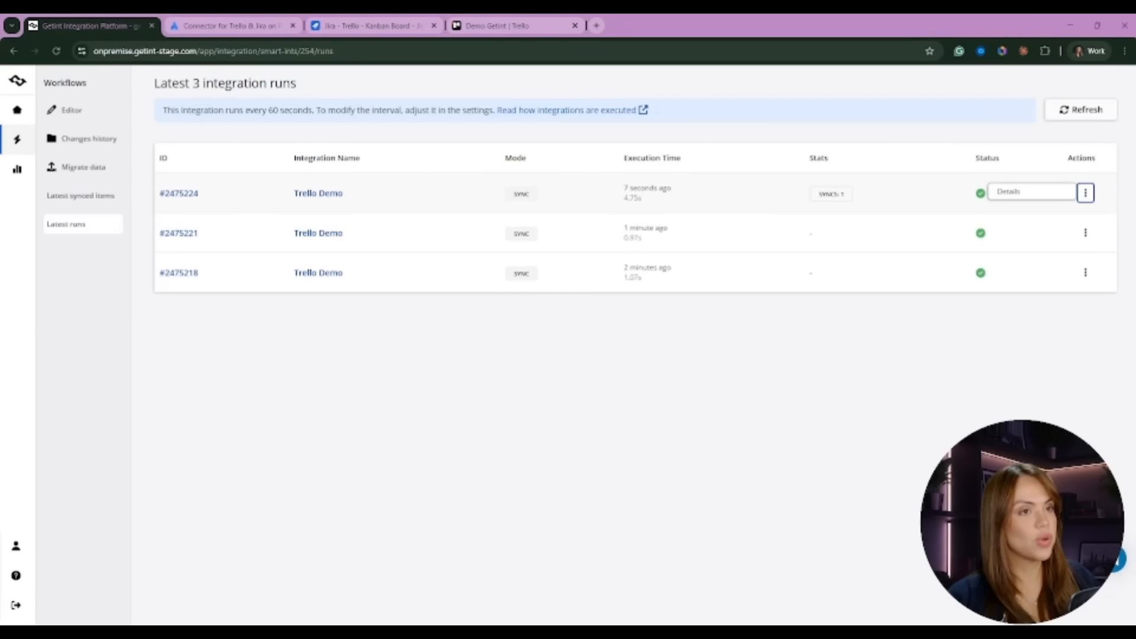
left_click(1014, 194)
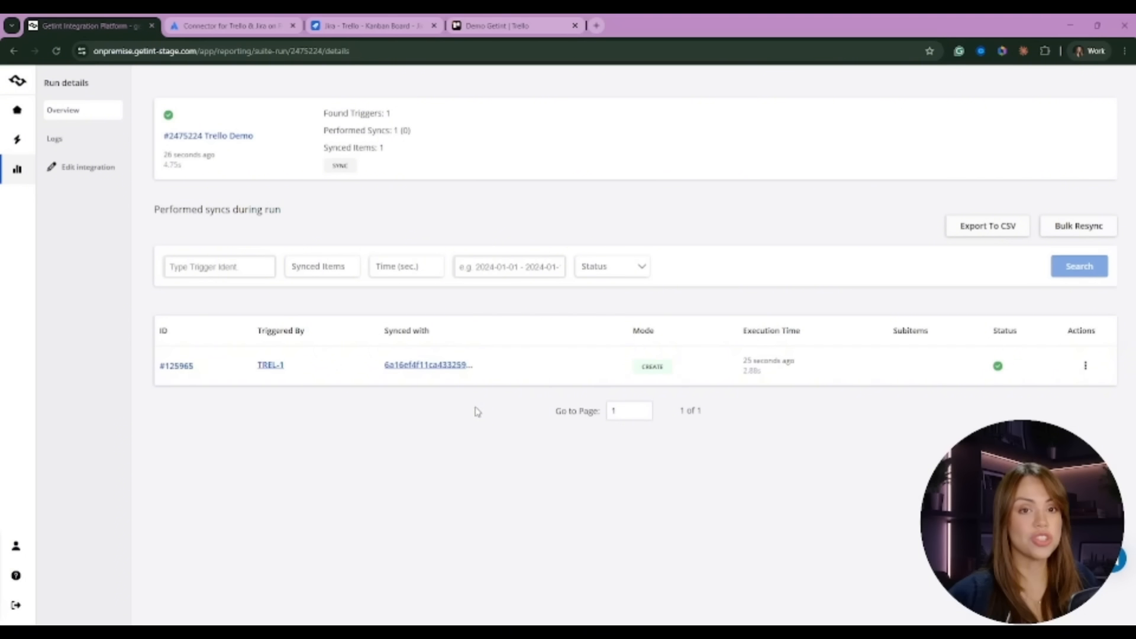
Step: Inspect the item data recorded in this run for the Jira task TREL-1 and its synced Trello card
left_click(272, 367)
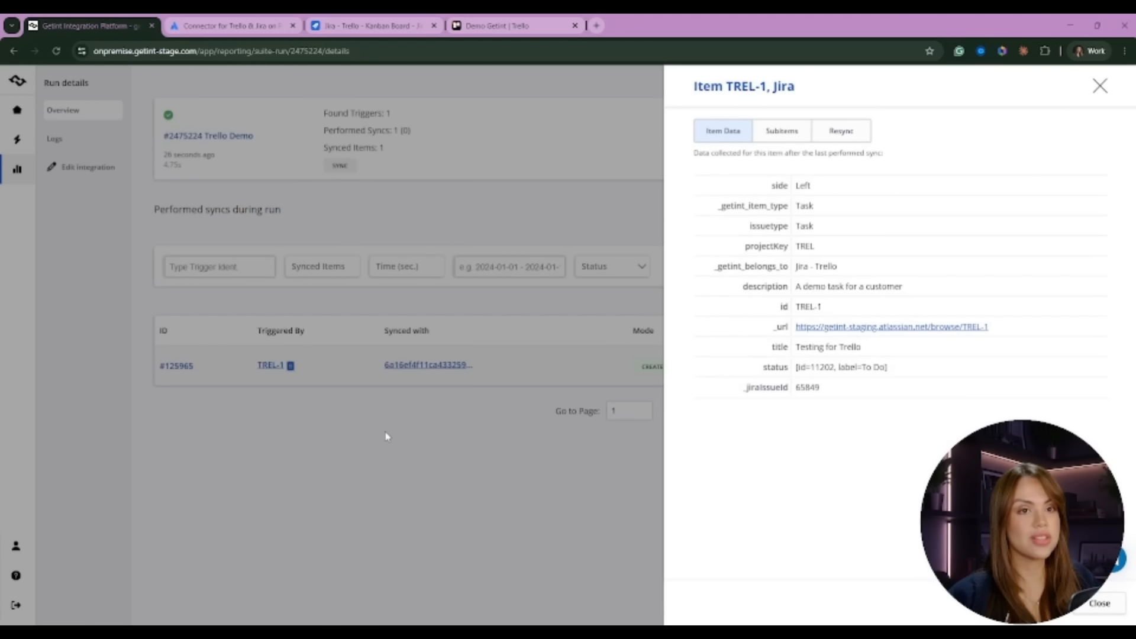
left_click(396, 408)
left_click(426, 366)
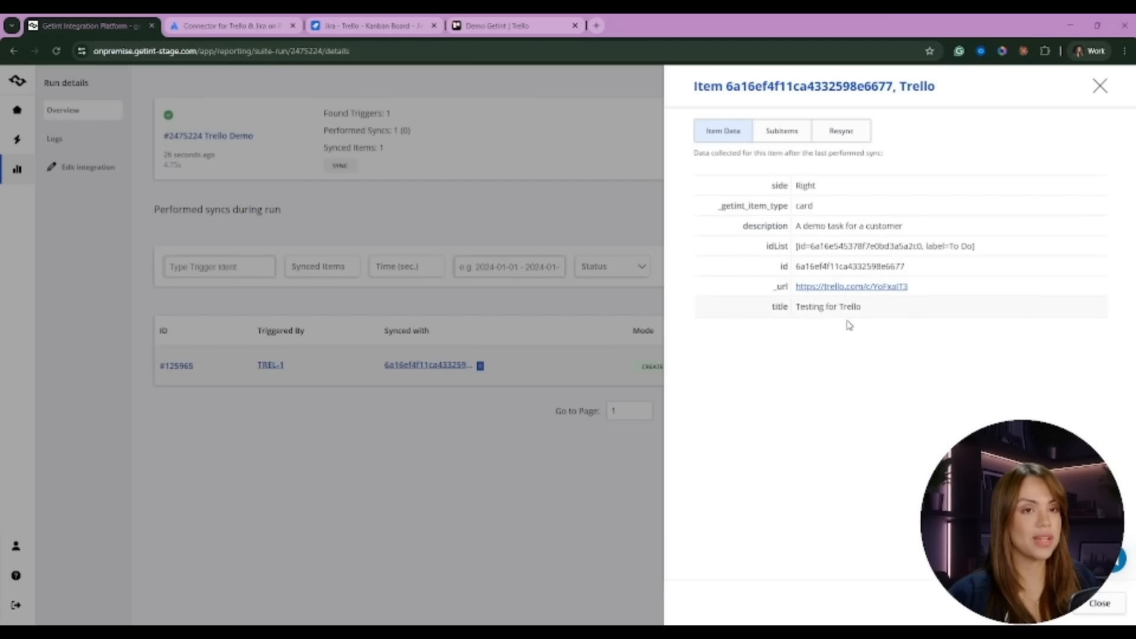
Step: Open the synced card in Trello from its item link and post the comment "commenting from Trello"
left_click(842, 288)
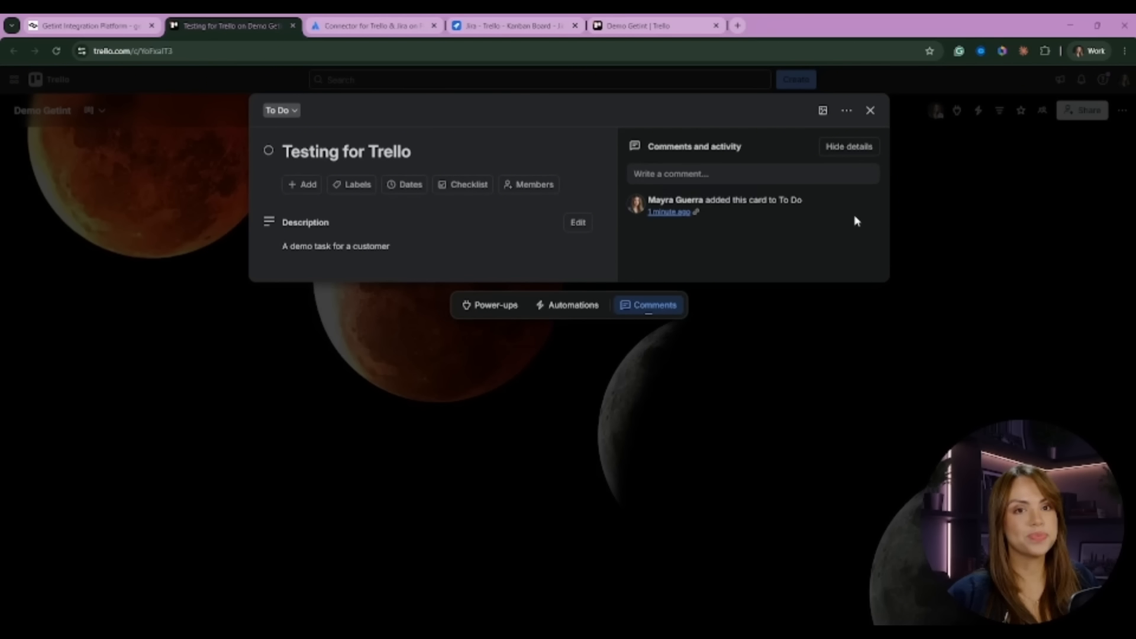
left_click(696, 175)
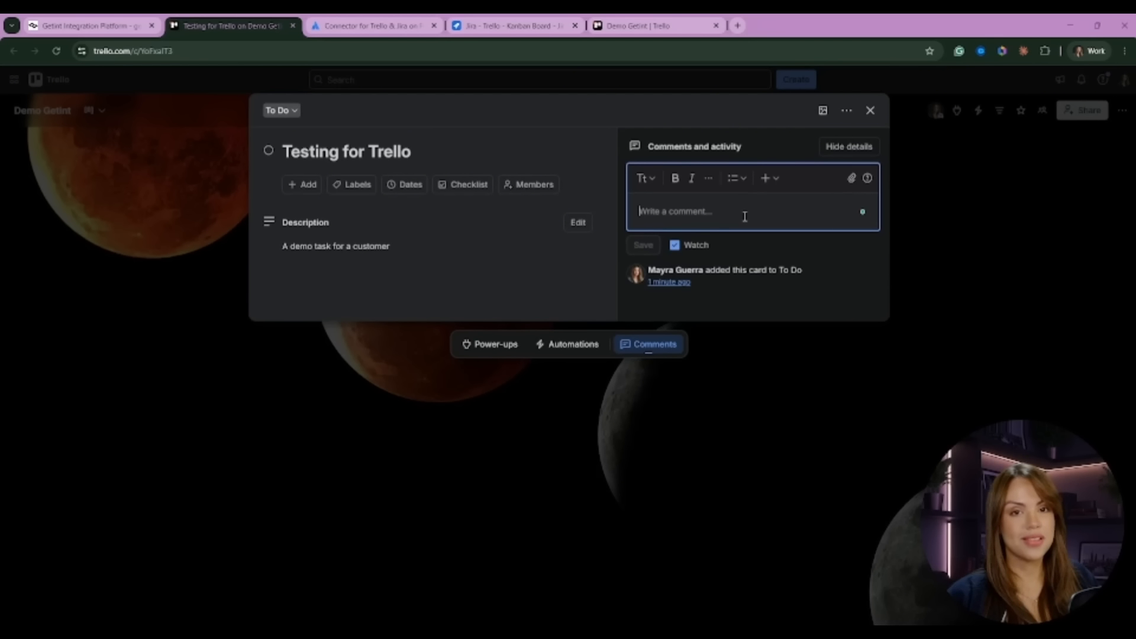
type("commenting")
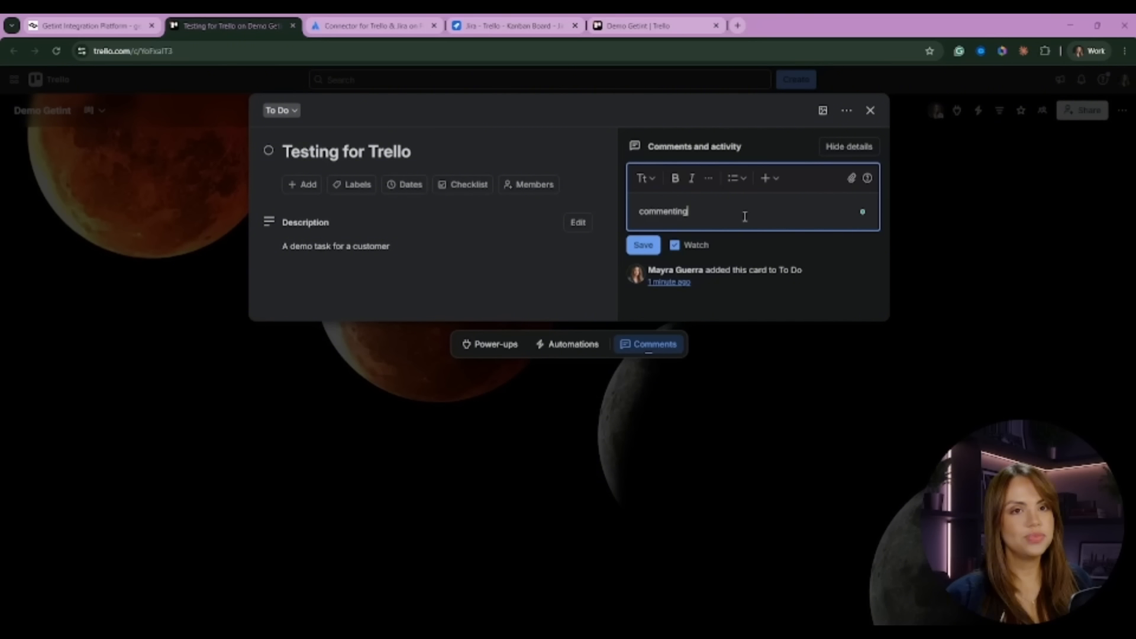
type(" from trello")
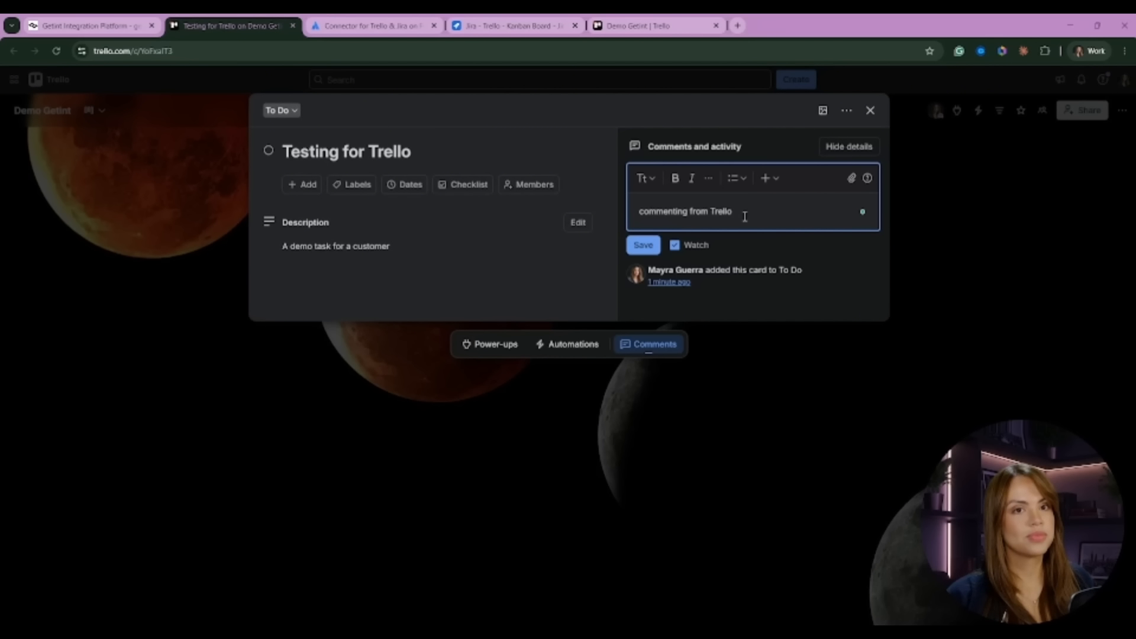
key("Return")
left_click(645, 266)
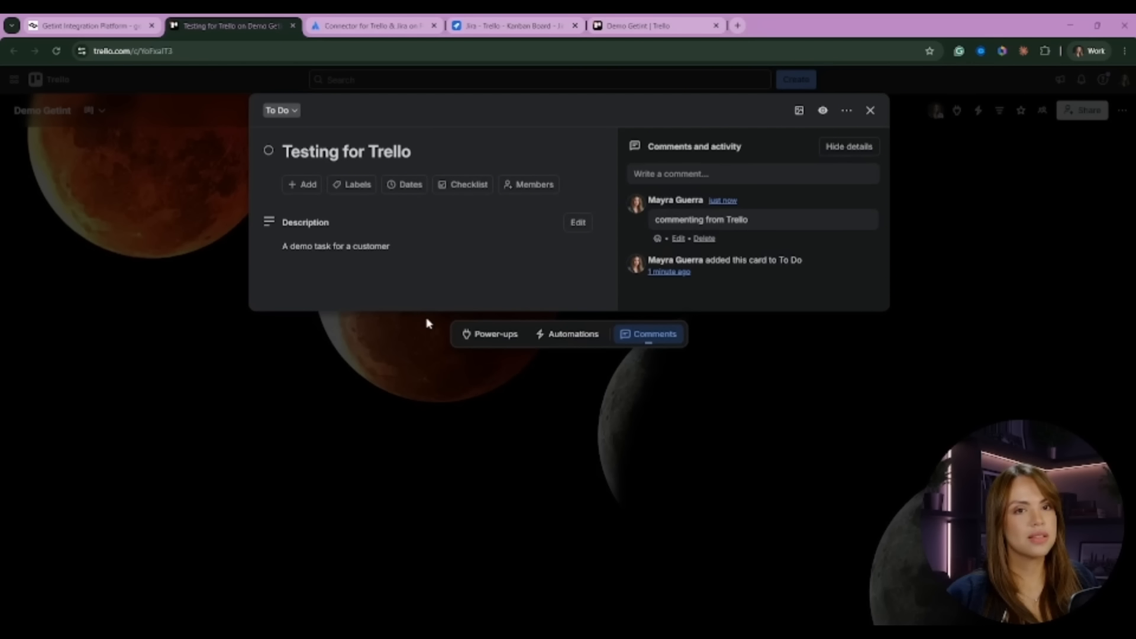
Step: Move the Testing for Trello card to the In Progress list of the Demo Getint board and close the card
left_click(287, 112)
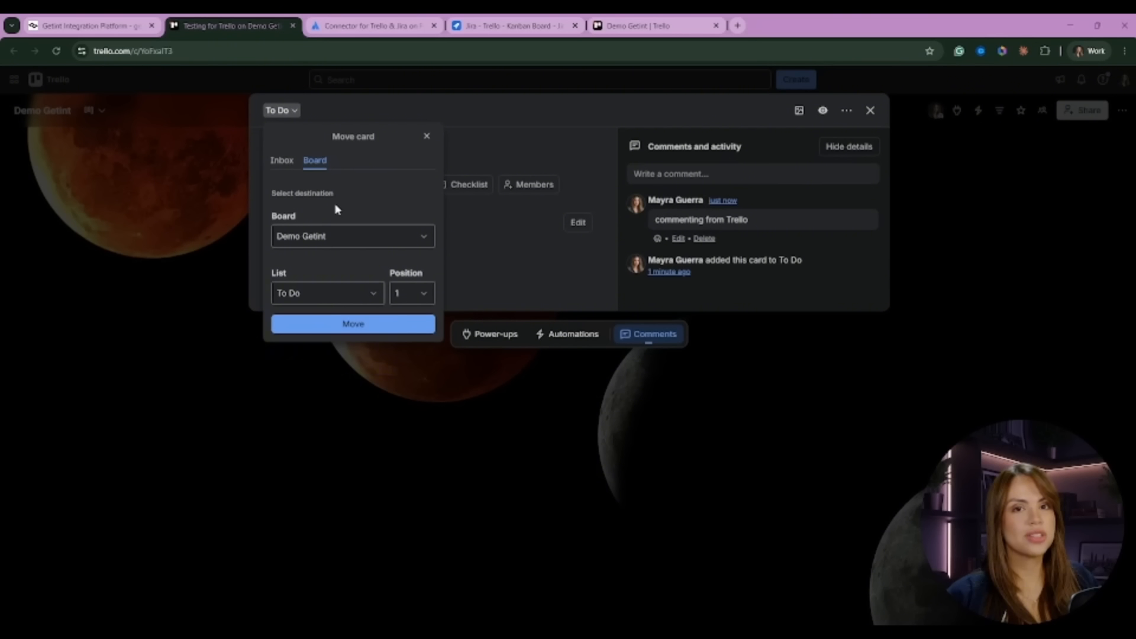
left_click(327, 293)
left_click(320, 337)
left_click(353, 323)
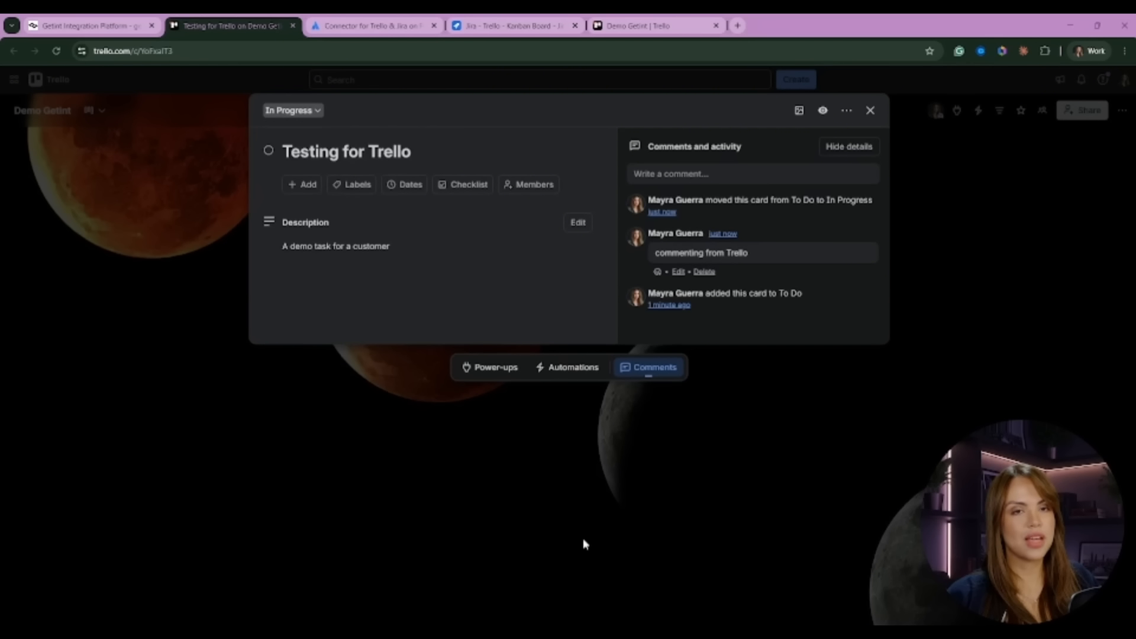
left_click(953, 332)
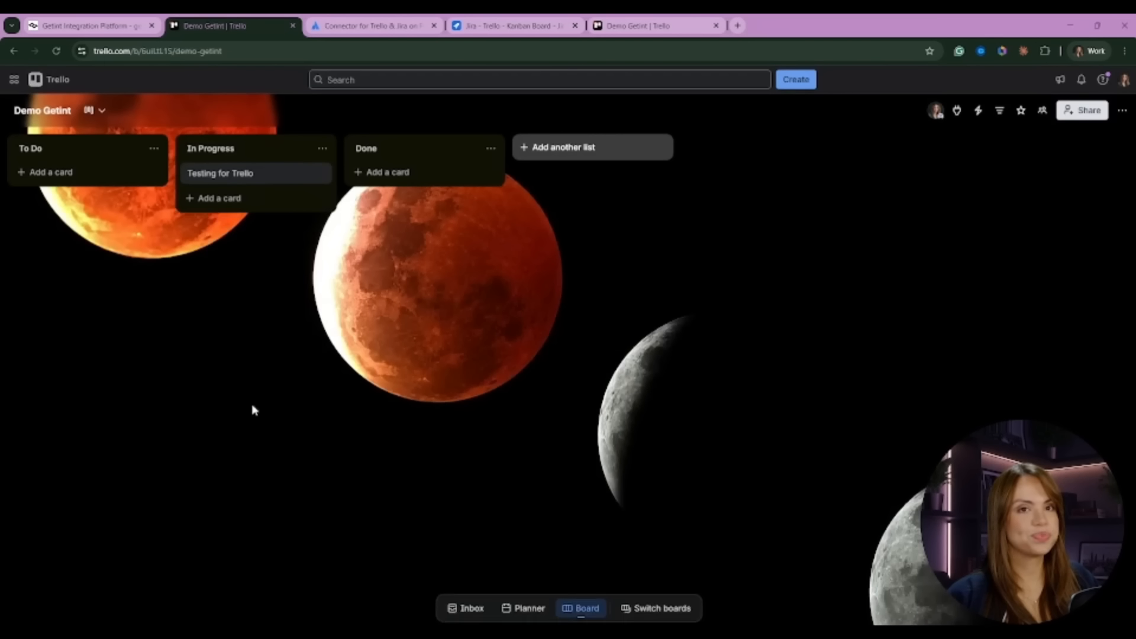
Step: Switch back to Getint, return to the Trello Demo integration and refresh its list of latest runs
left_click(92, 26)
left_click(80, 168)
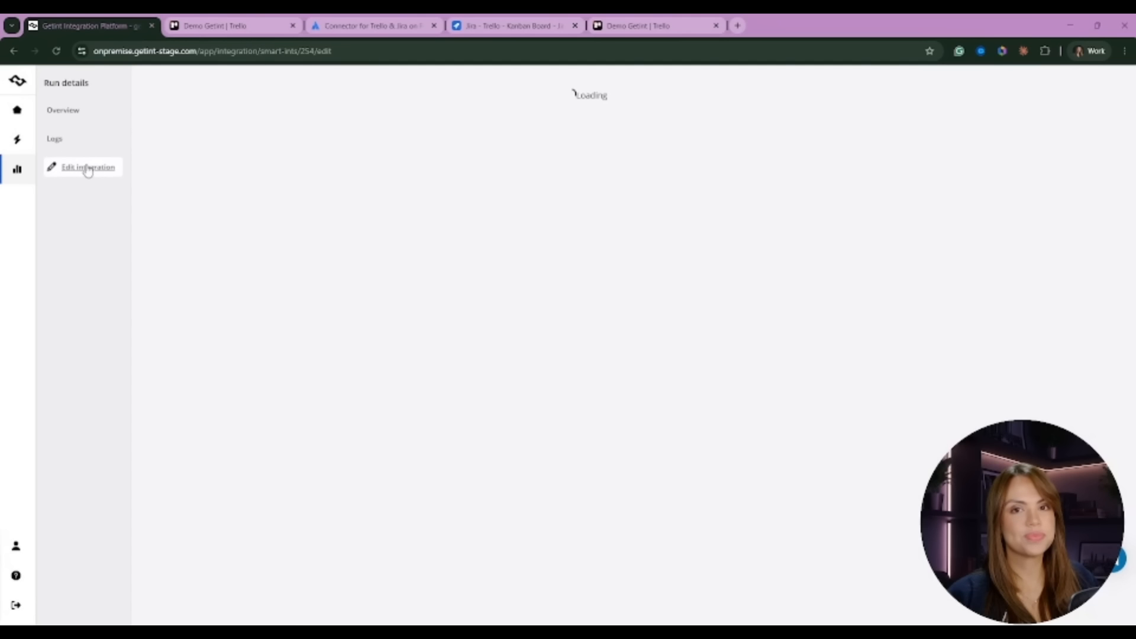
left_click(74, 228)
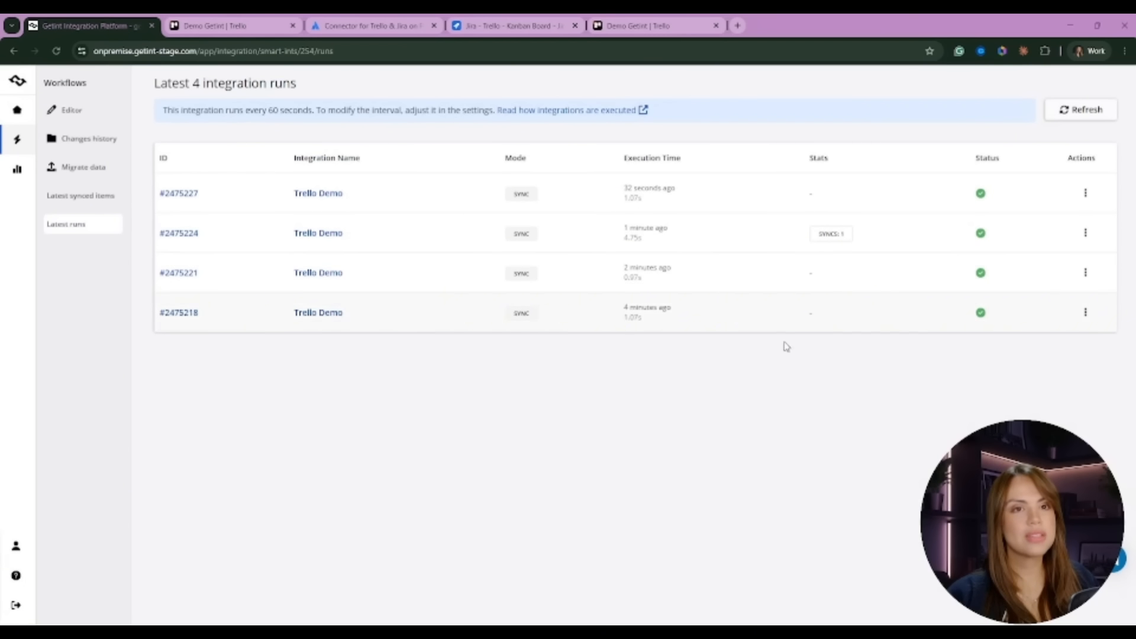
left_click(1081, 109)
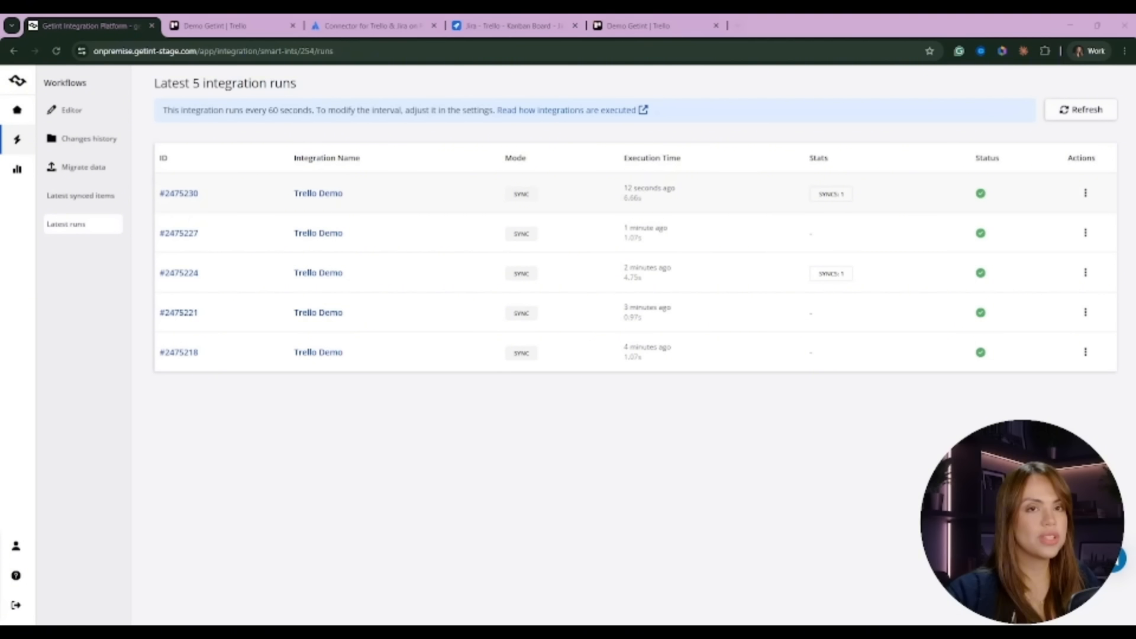
Step: Open the details of the newest Trello Demo run that performed a sync
left_click(1086, 194)
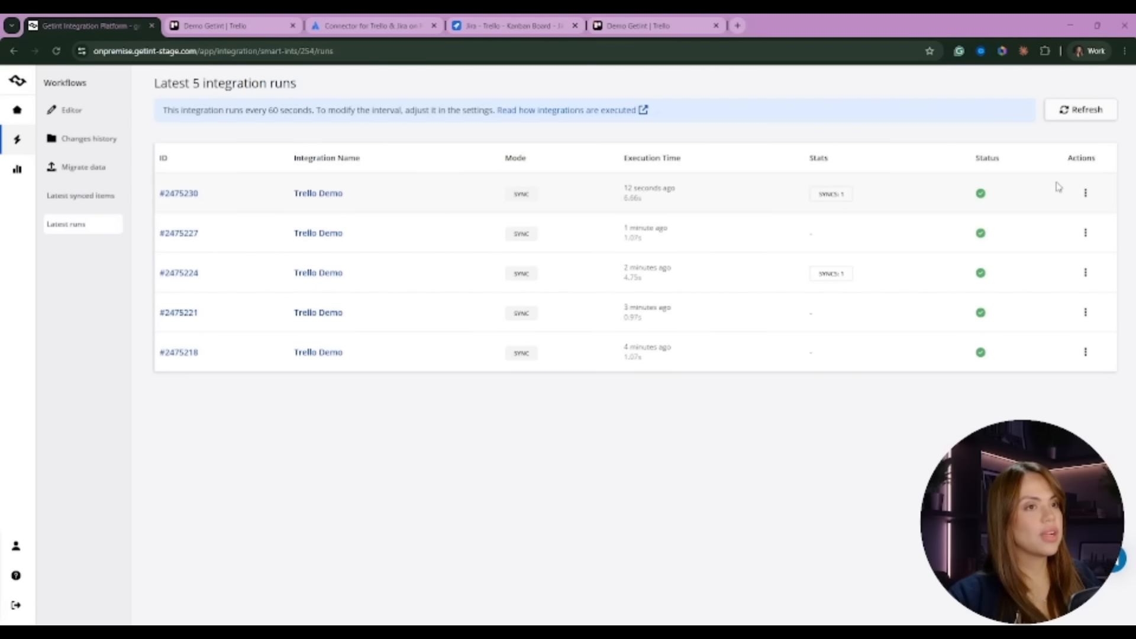
left_click(1090, 200)
left_click(1042, 193)
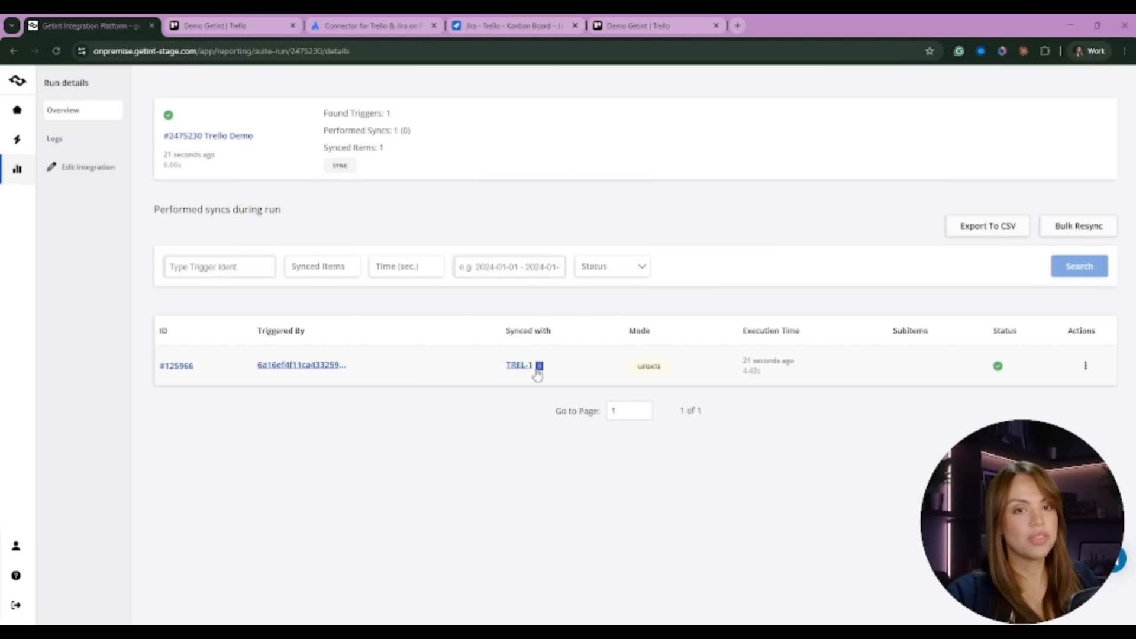
Step: Open the Jira task TREL-1 from the URL in its item data and examine the comment synced from Trello
left_click(538, 367)
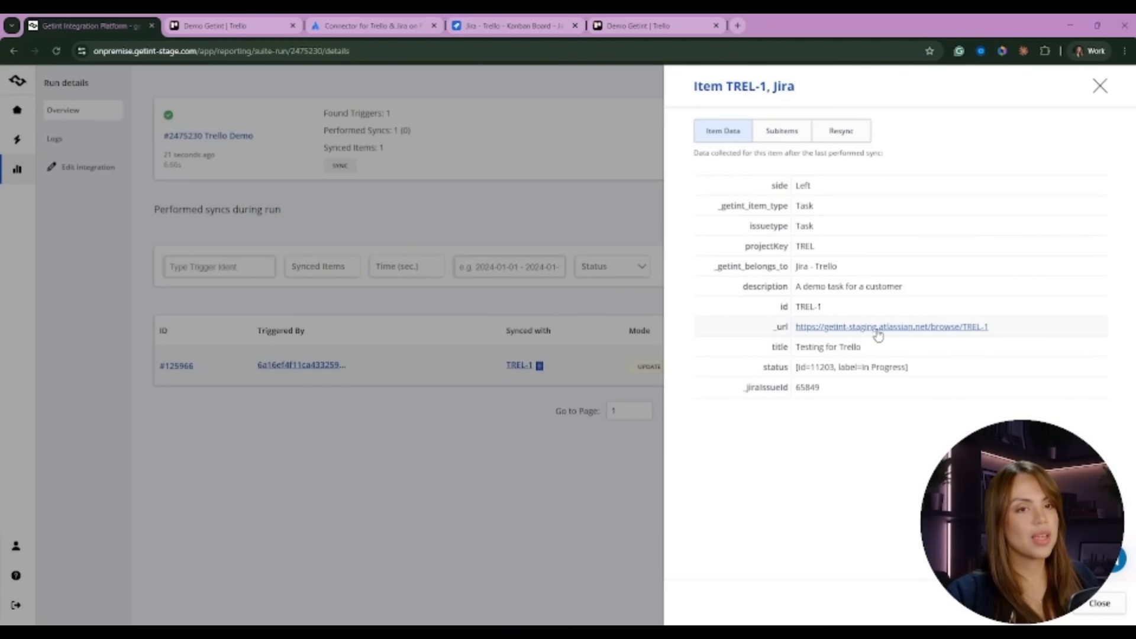
left_click(921, 329)
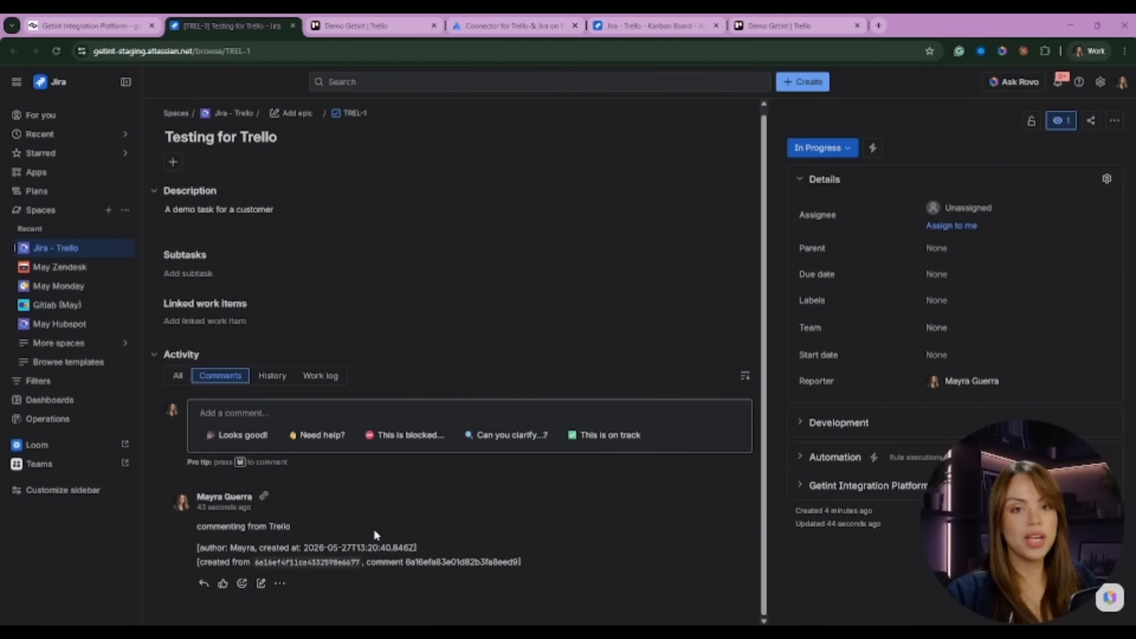
left_click_drag(255, 564, 525, 562)
left_click(578, 527)
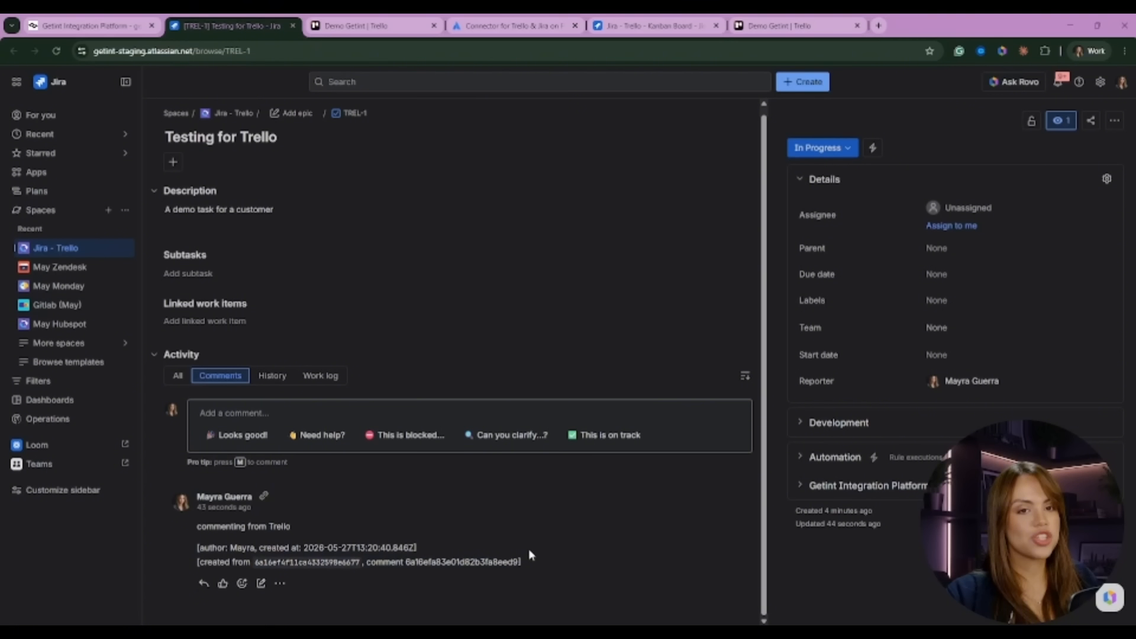